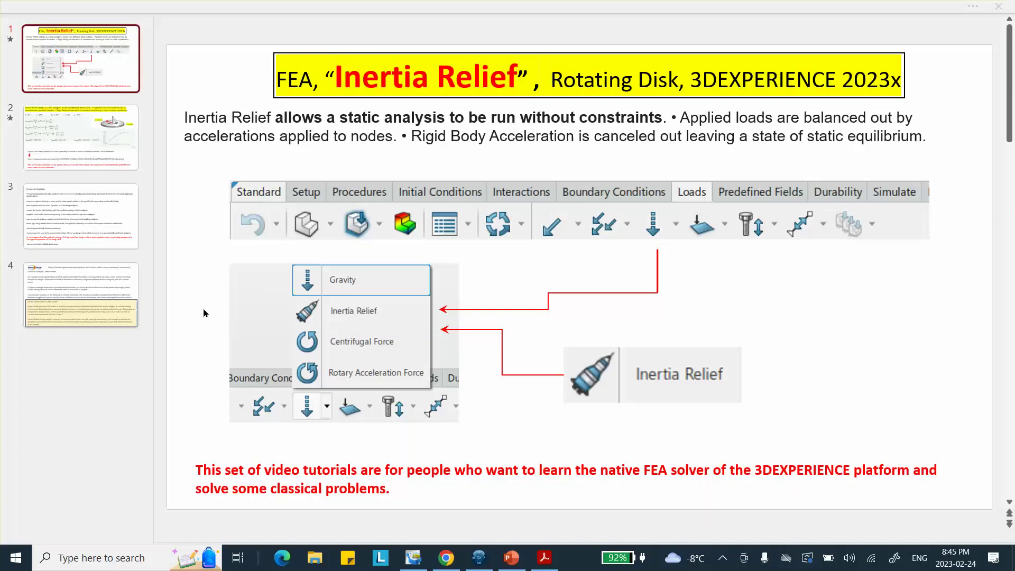
Display slide 2 with the disk's analytical stress and displacement formulas and symmetry notes
{"action": "left_click", "coordinate": [104, 143]}
{"action": "left_click", "coordinate": [104, 142]}
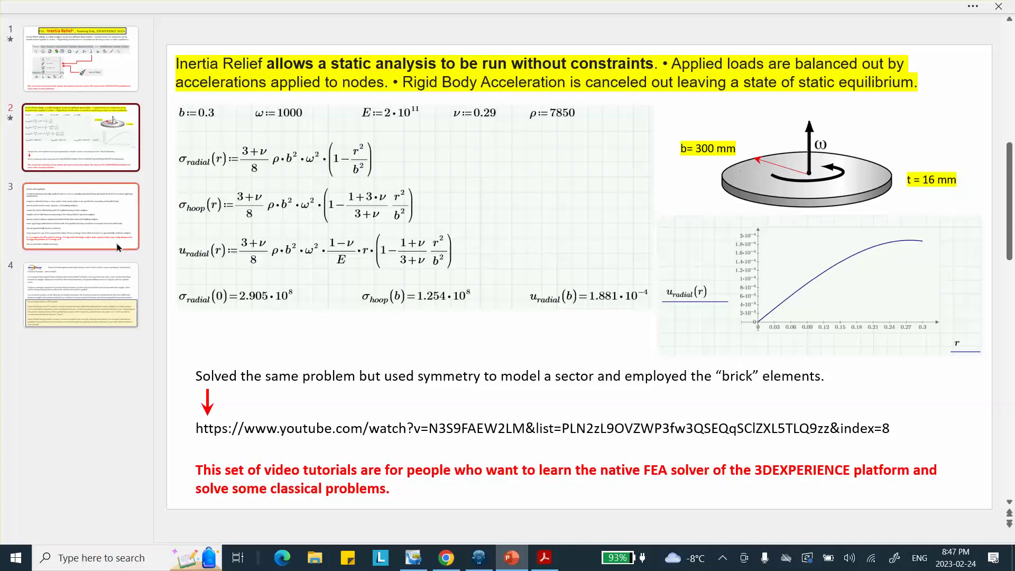
{"action": "left_click", "coordinate": [92, 231]}
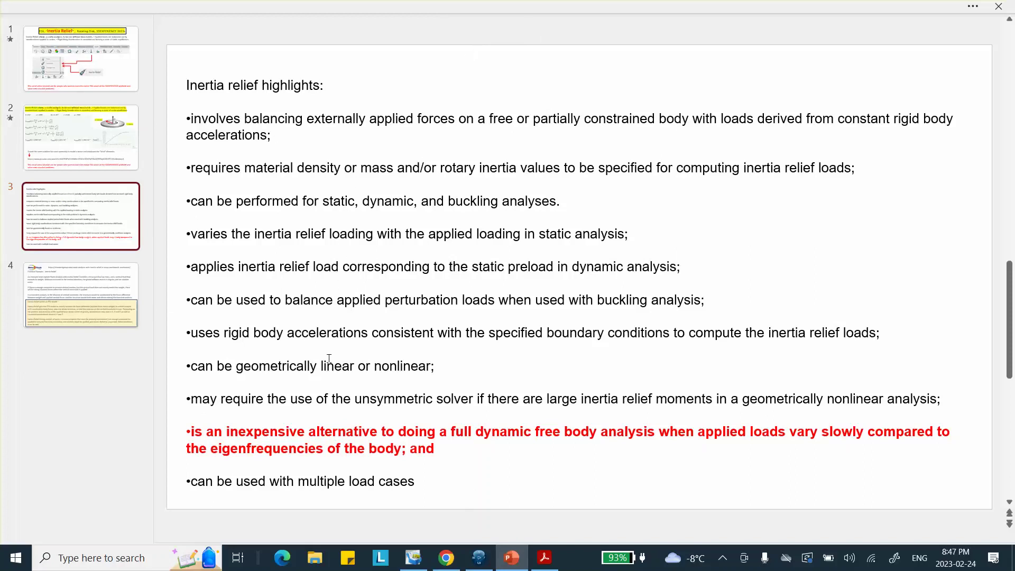
{"action": "left_click", "coordinate": [81, 298]}
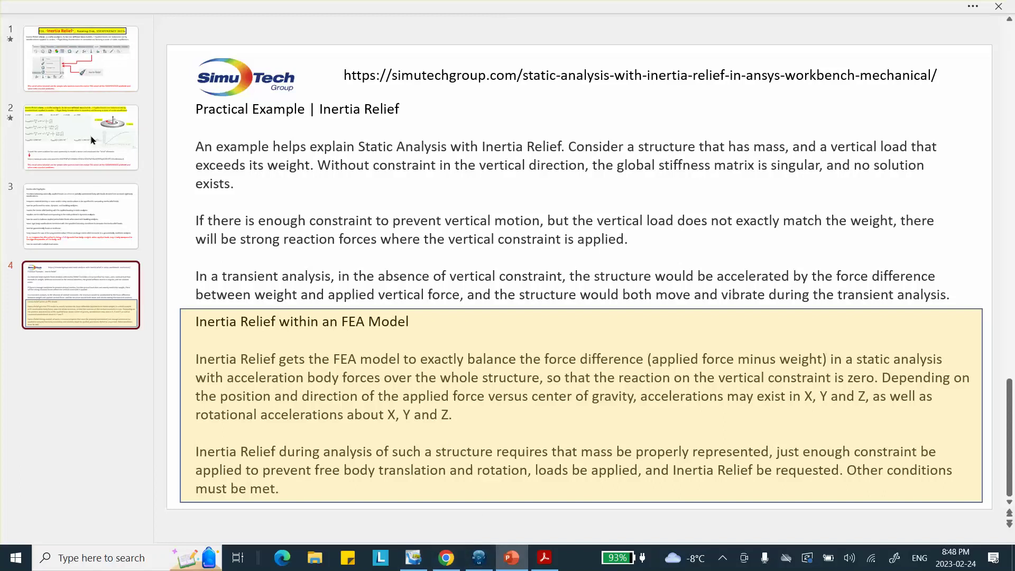
{"action": "left_click", "coordinate": [105, 158]}
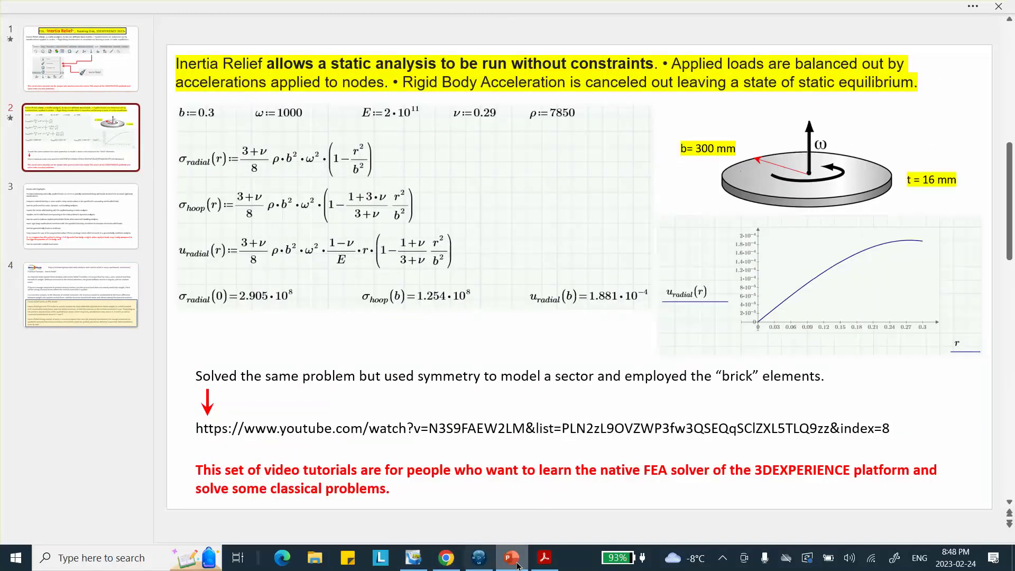
Switch to 3DEXPERIENCE CATIA and start a sketch on the 3D shape's xy plane
{"action": "left_click", "coordinate": [479, 559]}
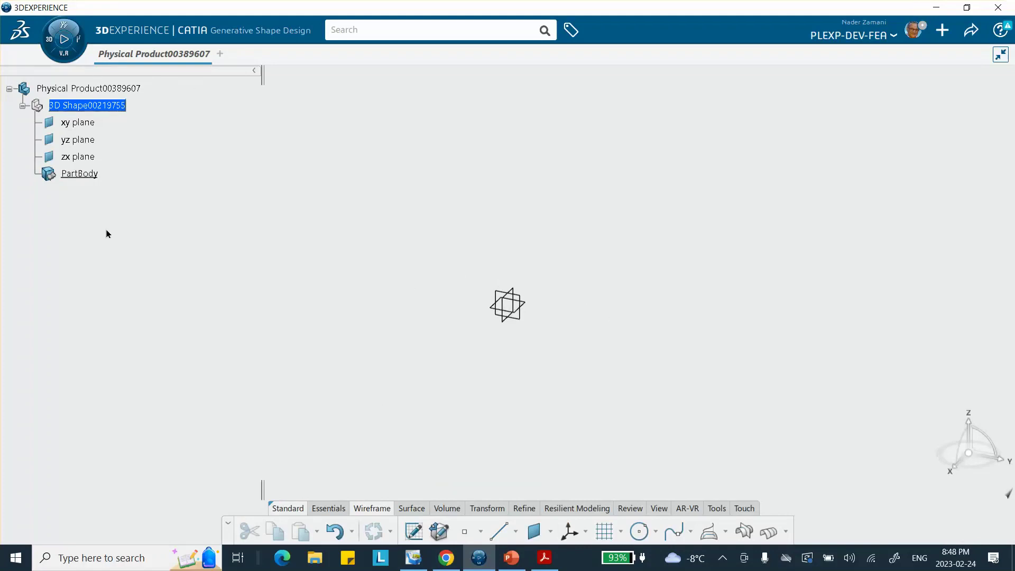
{"action": "left_click", "coordinate": [52, 51]}
{"action": "left_click", "coordinate": [523, 307]}
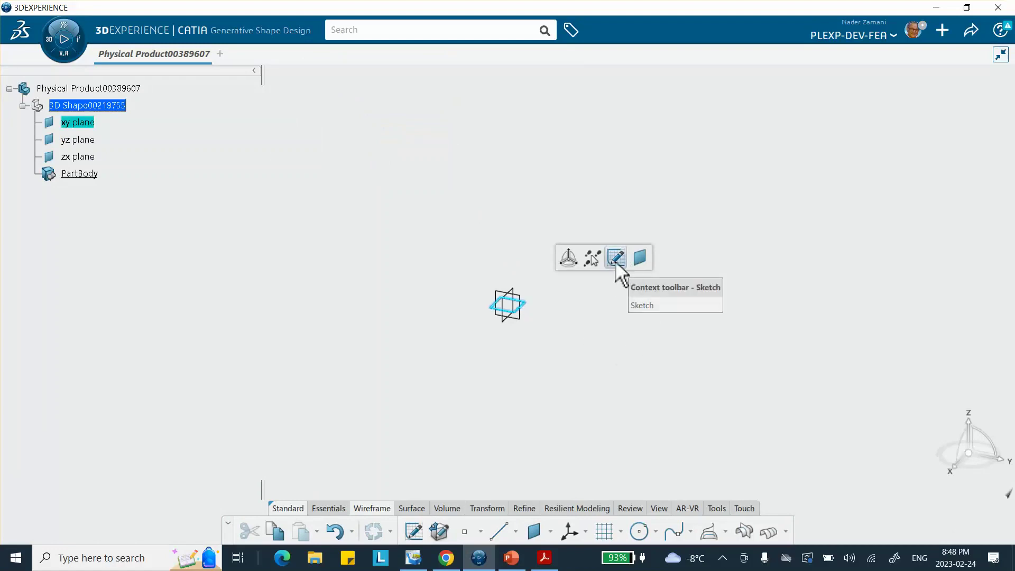
{"action": "left_click", "coordinate": [617, 258]}
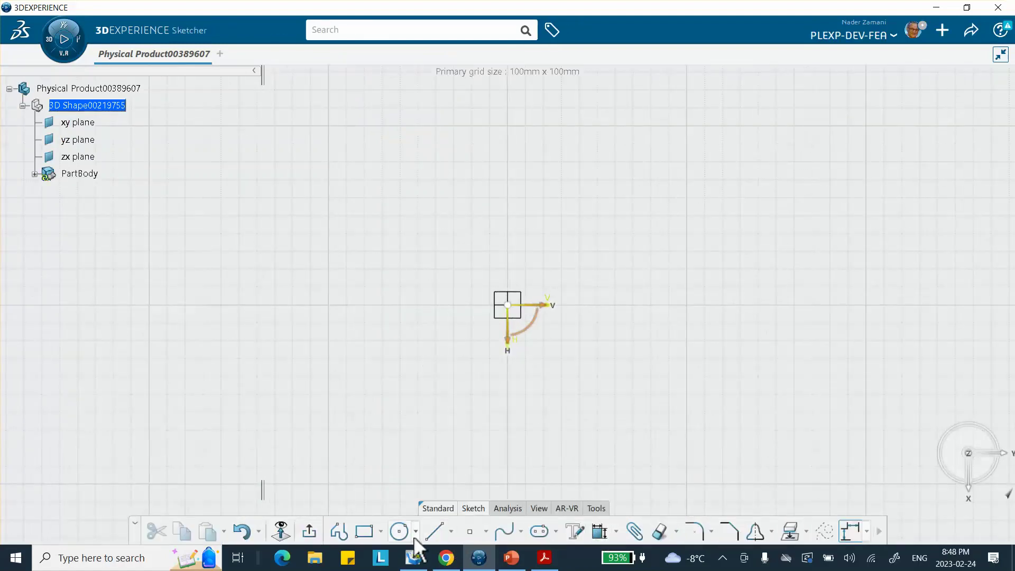
Draw a circle at the origin, constrain its diameter to 600 mm, and exit the sketch
{"action": "left_click", "coordinate": [399, 531]}
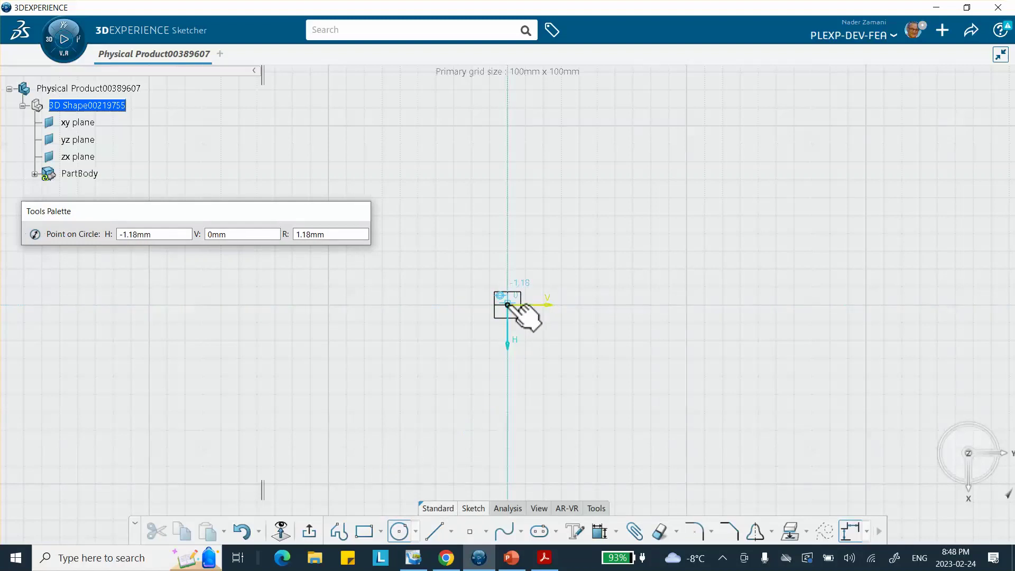
{"action": "left_click", "coordinate": [681, 373]}
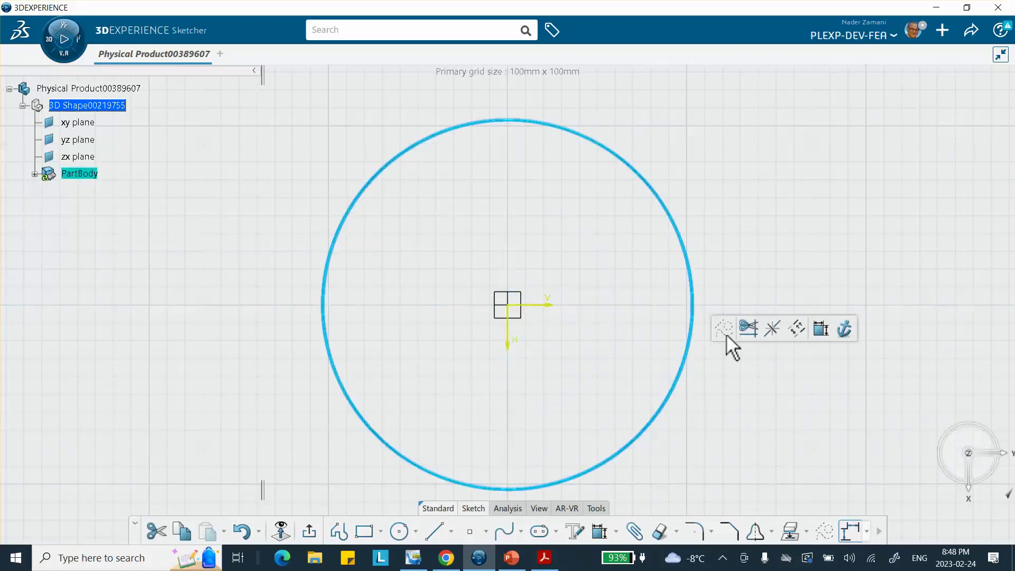
{"action": "left_click", "coordinate": [821, 329]}
{"action": "left_click", "coordinate": [776, 222]}
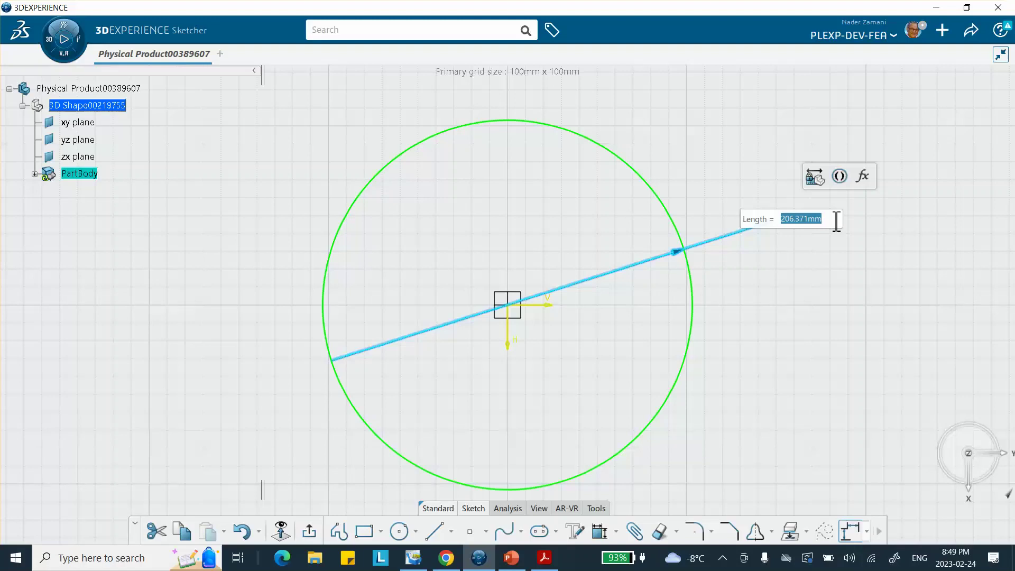
{"action": "type", "text": "600"}
{"action": "key", "text": "Return"}
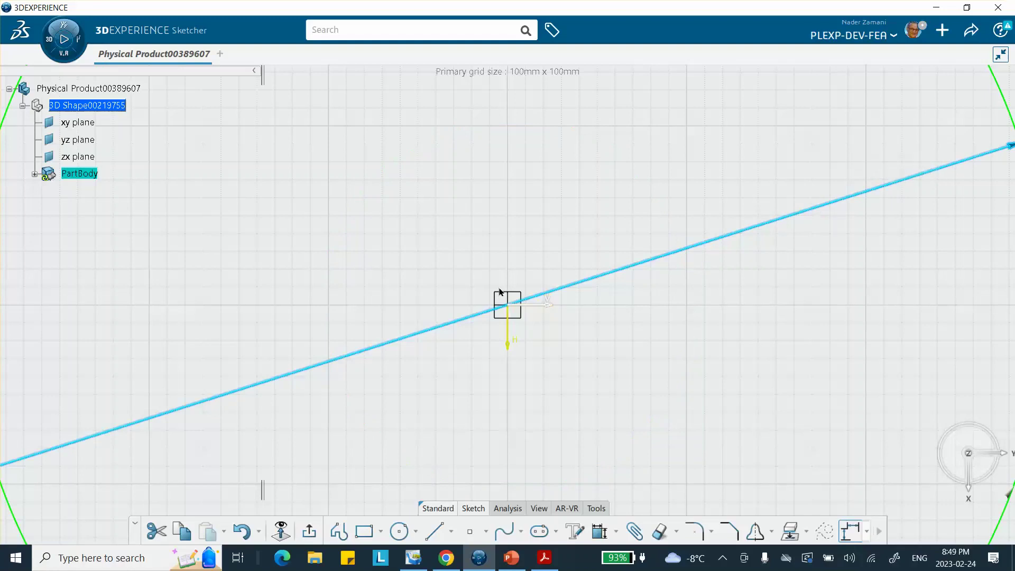
{"action": "mouse_move", "coordinate": [459, 188]}
{"action": "middle_mouse_down"}
{"action": "mouse_move", "coordinate": [474, 243]}
{"action": "mouse_move", "coordinate": [473, 227]}
{"action": "middle_mouse_up"}
{"action": "left_click", "coordinate": [775, 258]}
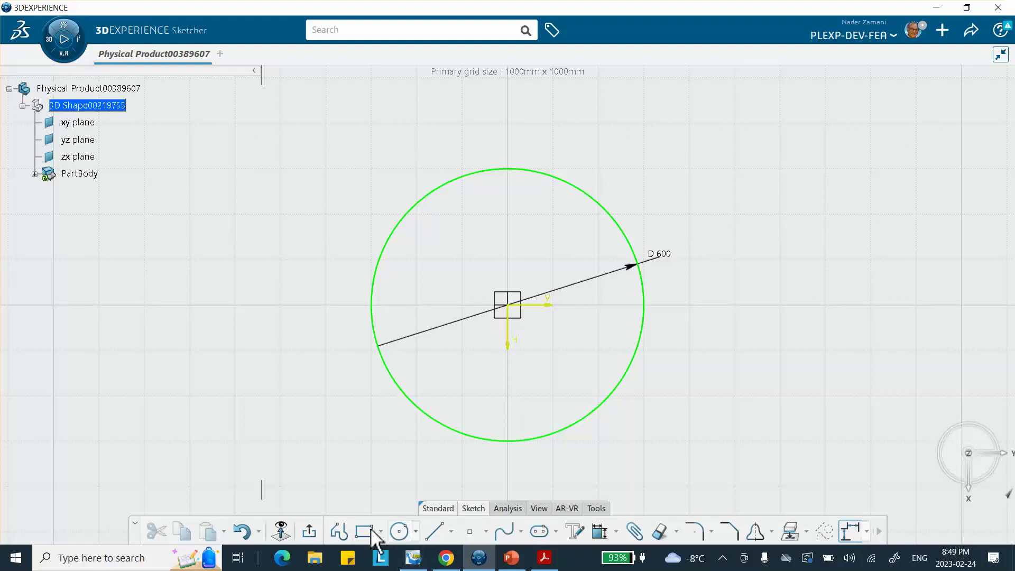
{"action": "left_click", "coordinate": [311, 532]}
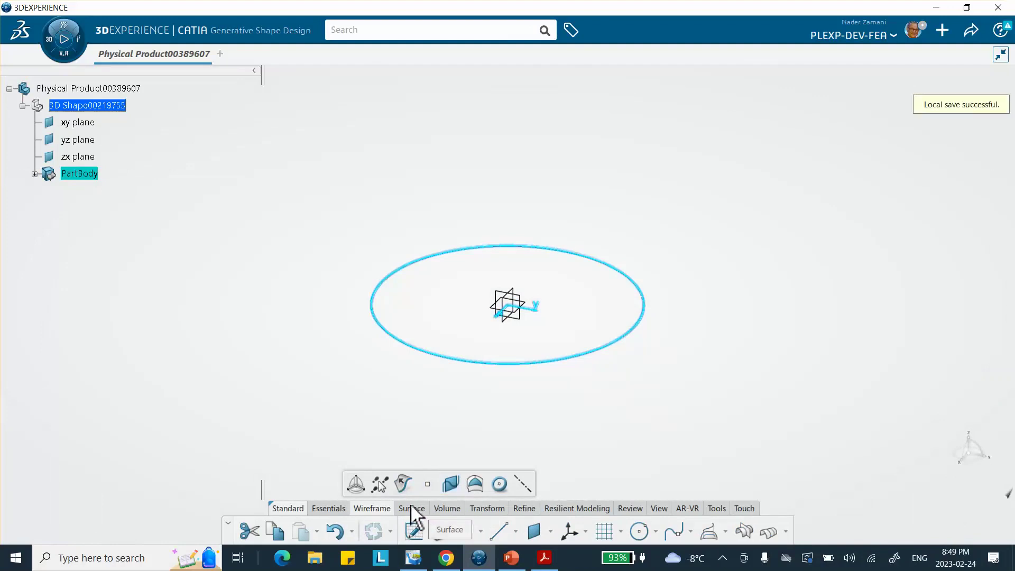
Create a Fill surface bounded by Sketch.1 to form the 600 mm disk
{"action": "left_click", "coordinate": [411, 508]}
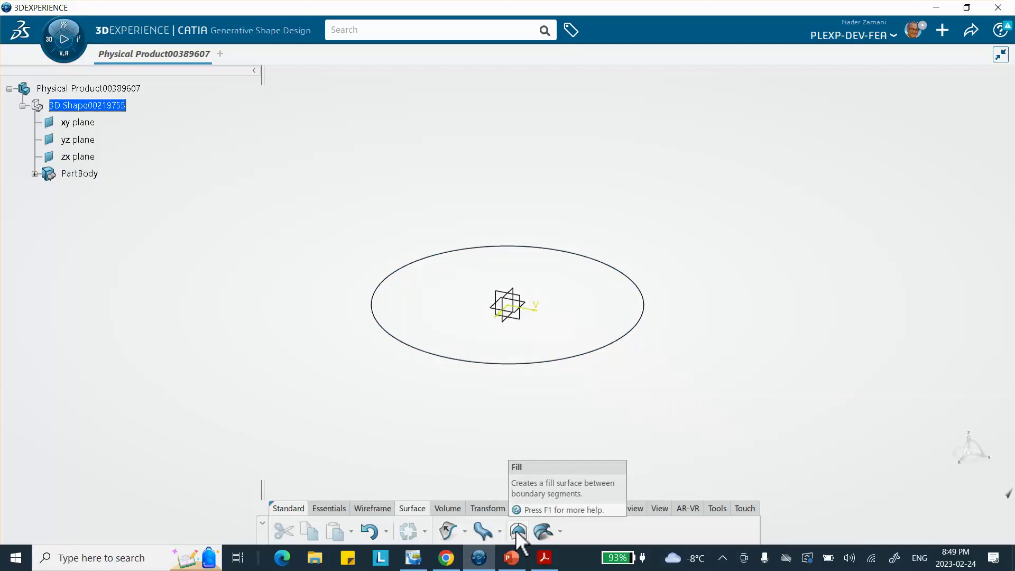
{"action": "left_click", "coordinate": [518, 531]}
{"action": "left_click", "coordinate": [608, 345]}
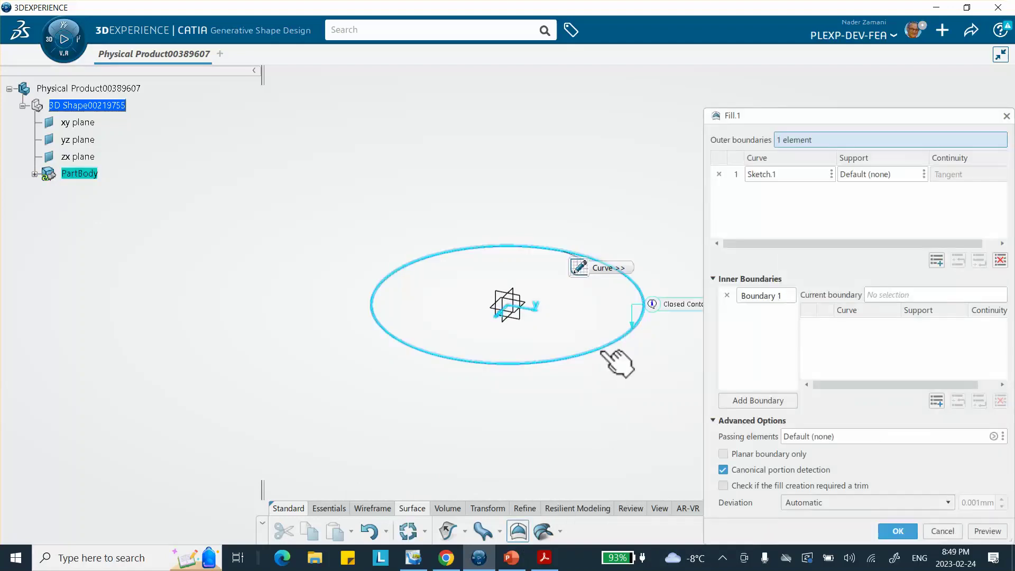
{"action": "left_click", "coordinate": [898, 530]}
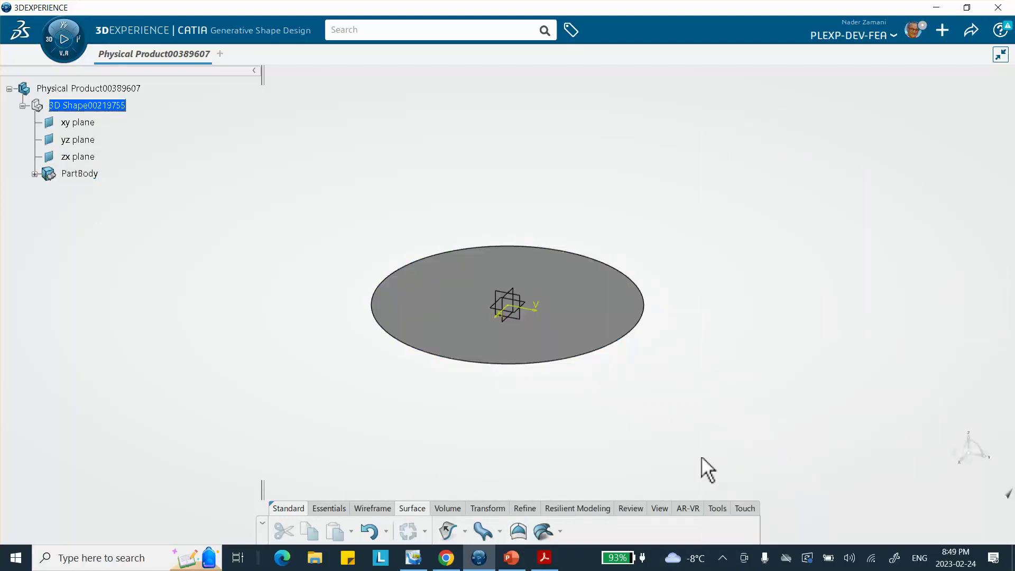
{"action": "middle_click_drag", "start_coordinate": [694, 285], "coordinate": [703, 235]}
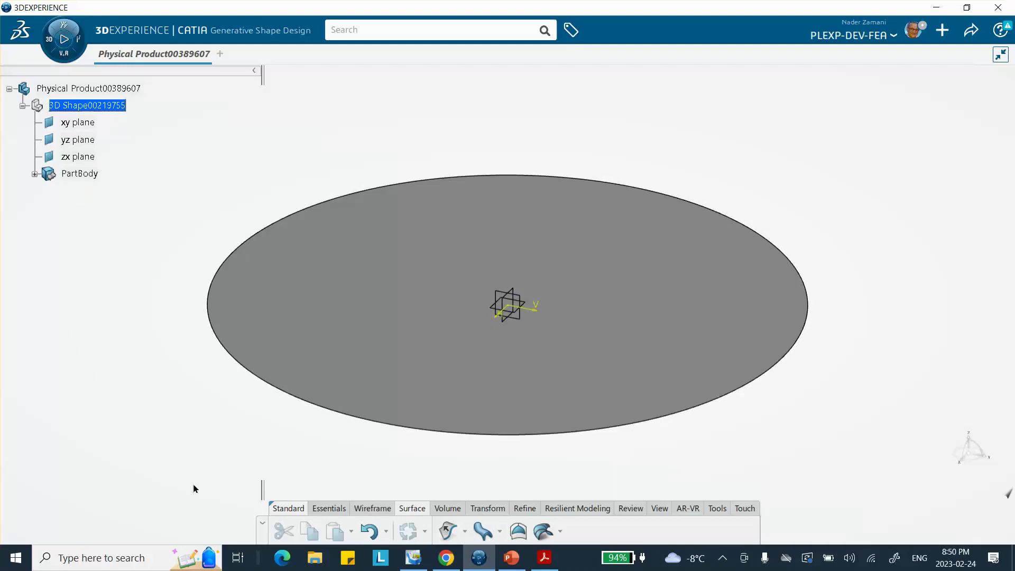
Insert an Axis System at the disk's origin using the default values
{"action": "left_click", "coordinate": [372, 509]}
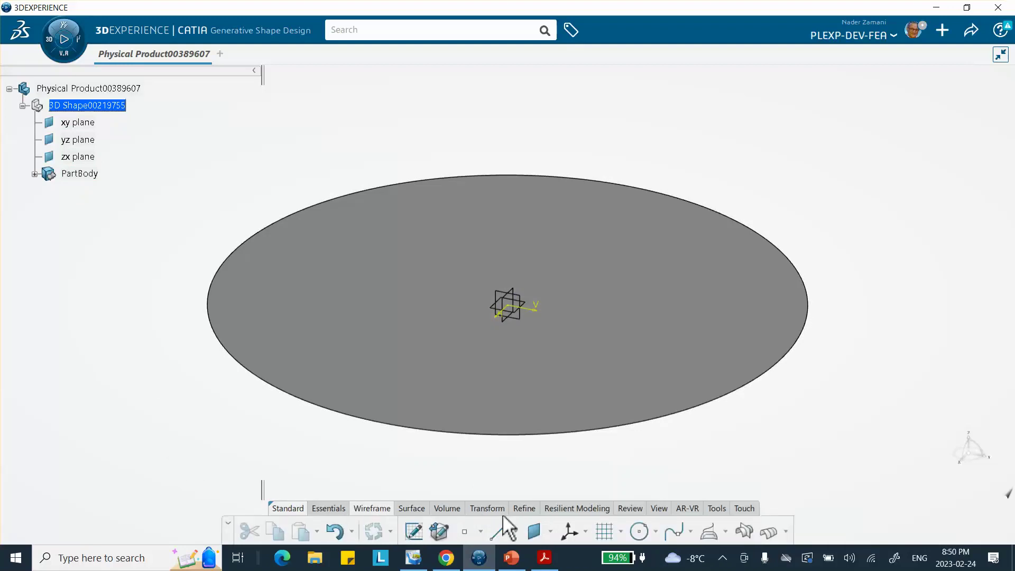
{"action": "left_click", "coordinate": [570, 529]}
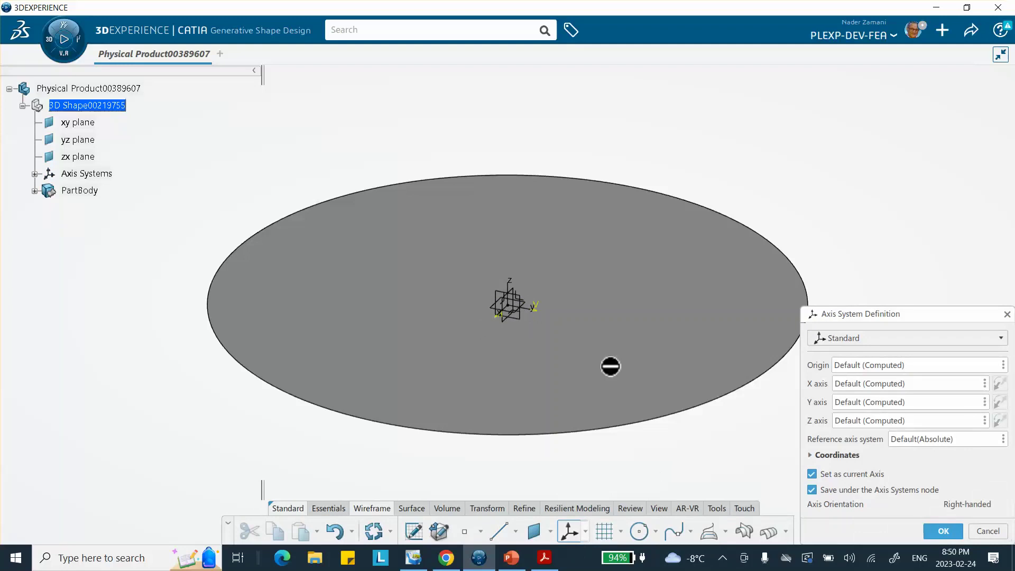
{"action": "left_click", "coordinate": [944, 531]}
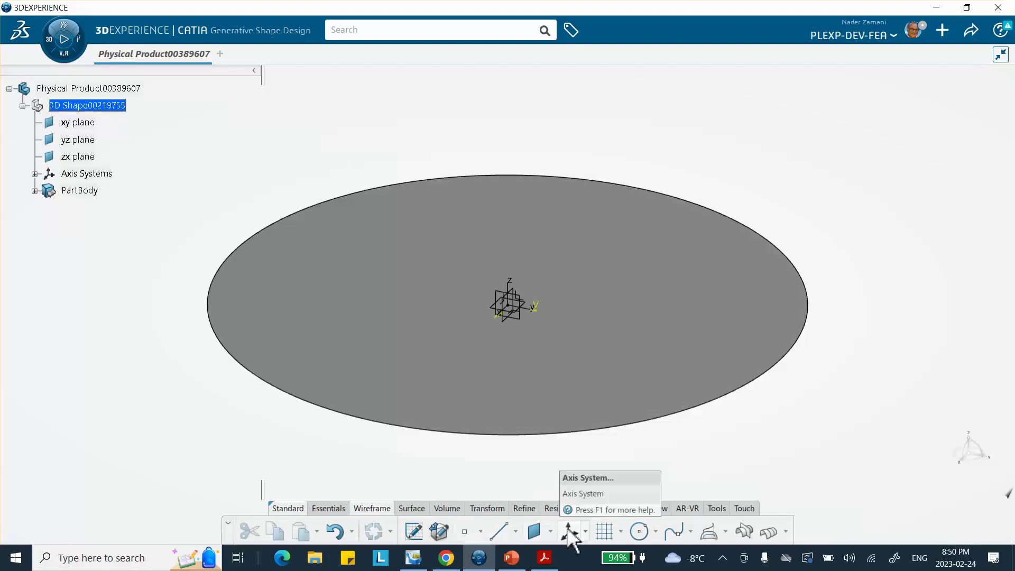
Create a new core material and enter the name Feb_24_rotating_disk
{"action": "left_click", "coordinate": [715, 509]}
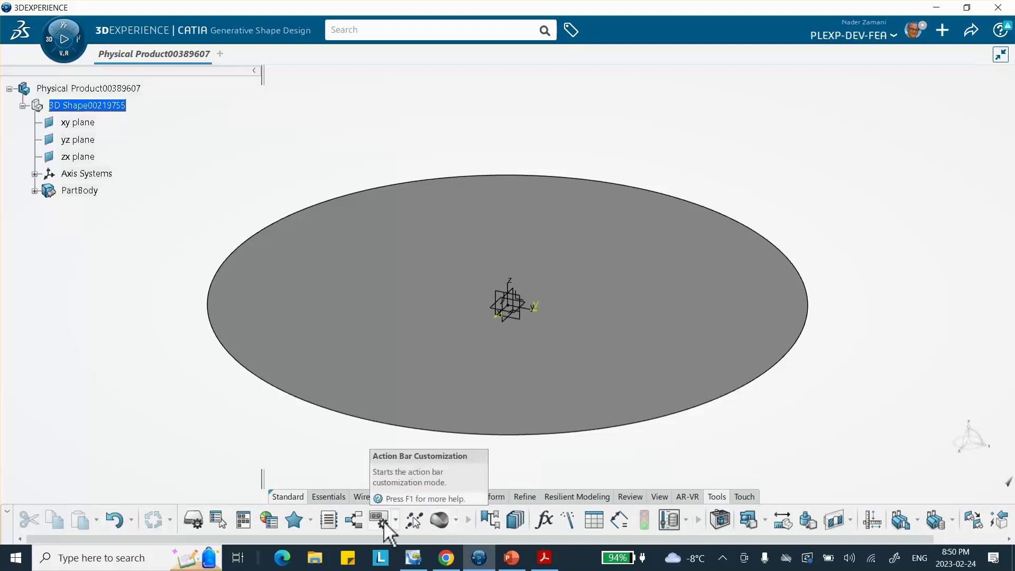
{"action": "left_click", "coordinate": [456, 521]}
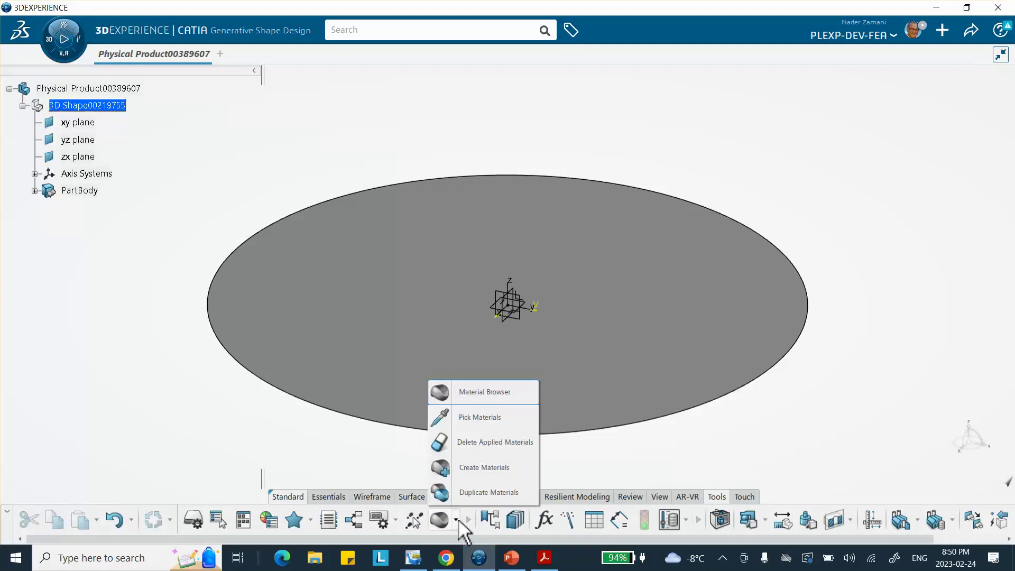
{"action": "left_click", "coordinate": [470, 468]}
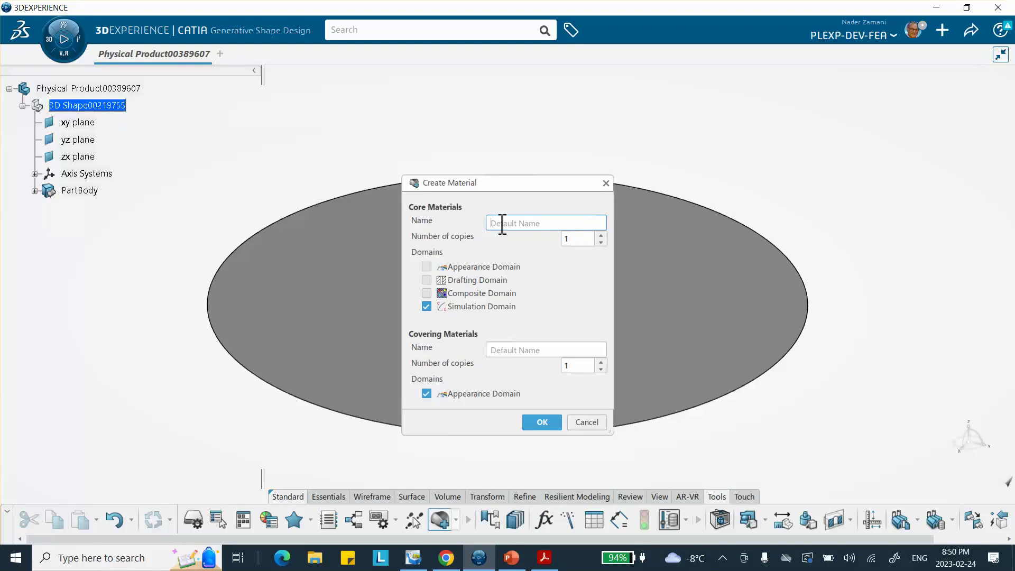
{"action": "type", "text": "Feb_24_rotating_disk"}
Confirm the Feb_24_rotating_disk material and apply it to the disk's 3D shape
{"action": "left_click", "coordinate": [539, 422]}
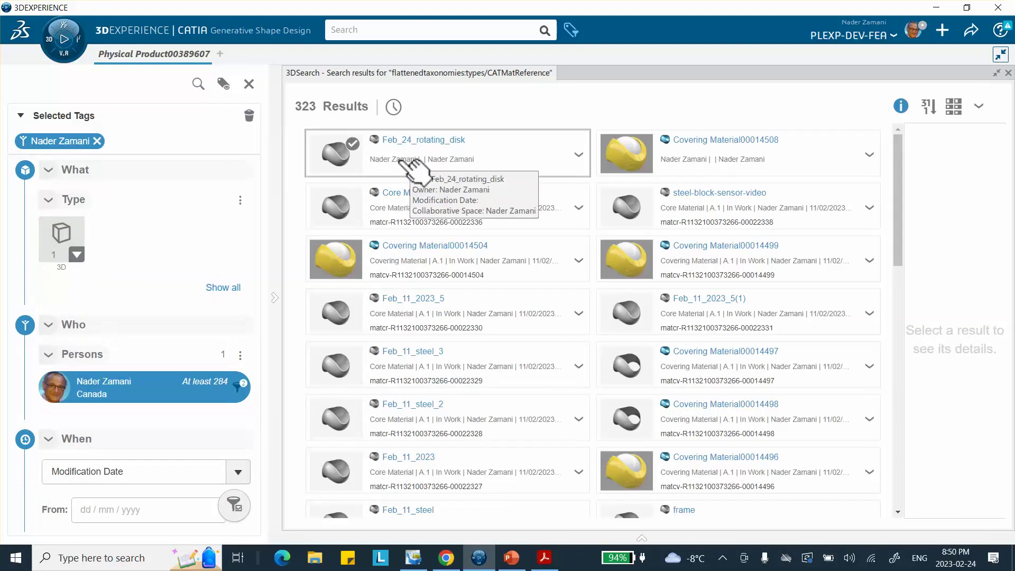
{"action": "right_click", "coordinate": [433, 143]}
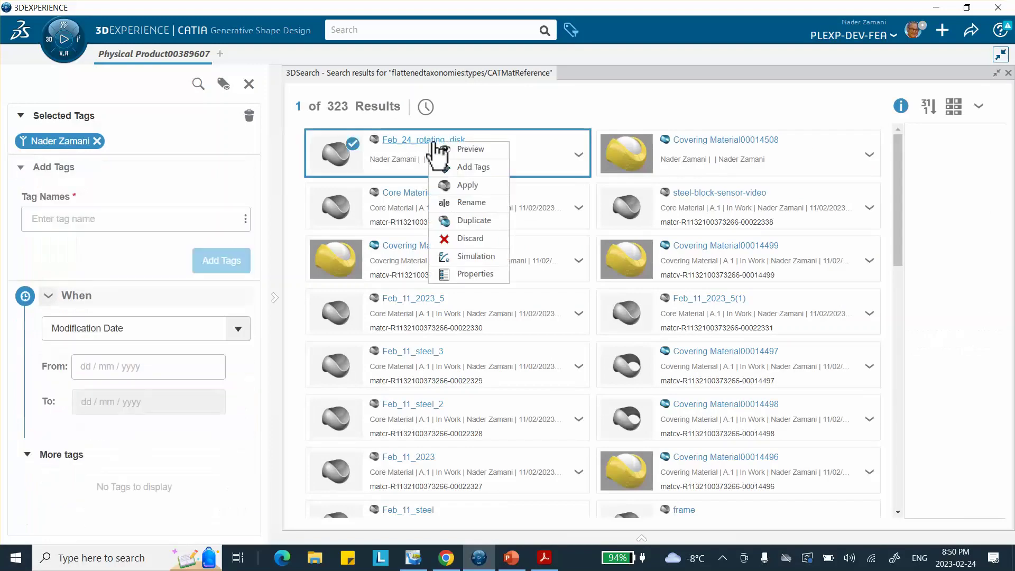
{"action": "left_click", "coordinate": [464, 186]}
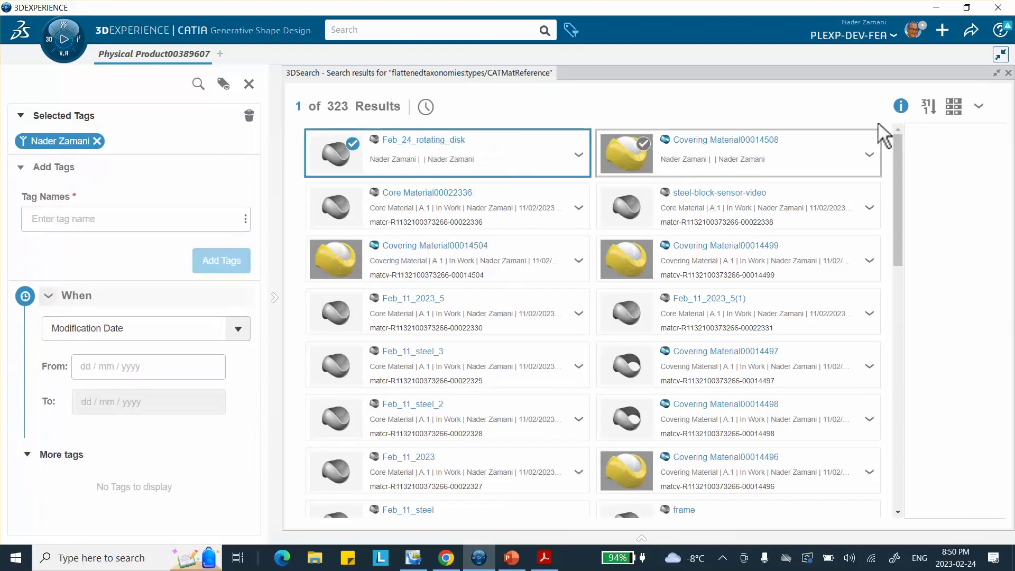
{"action": "left_click", "coordinate": [1008, 73]}
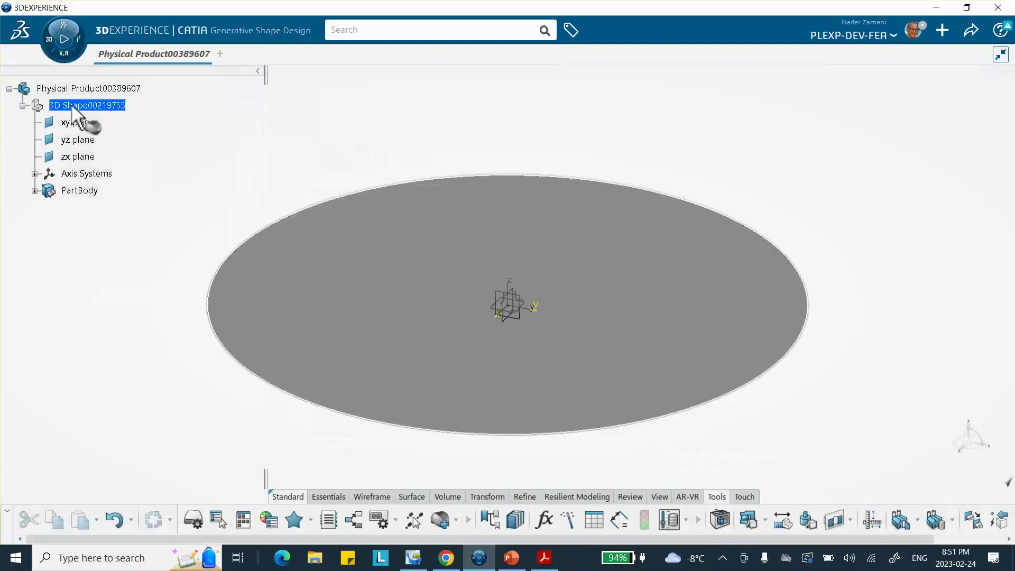
{"action": "left_click", "coordinate": [97, 88]}
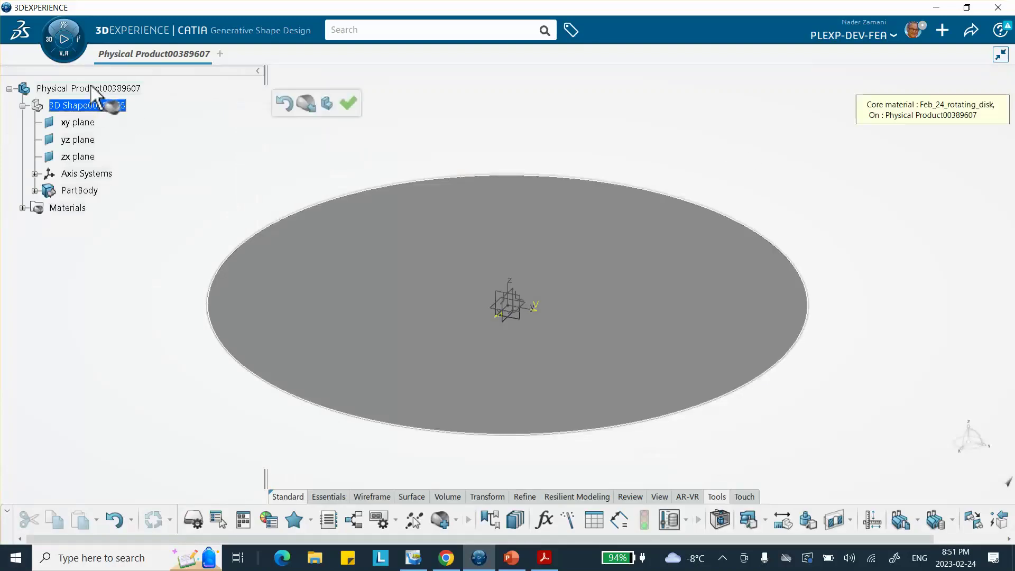
{"action": "left_click", "coordinate": [348, 104]}
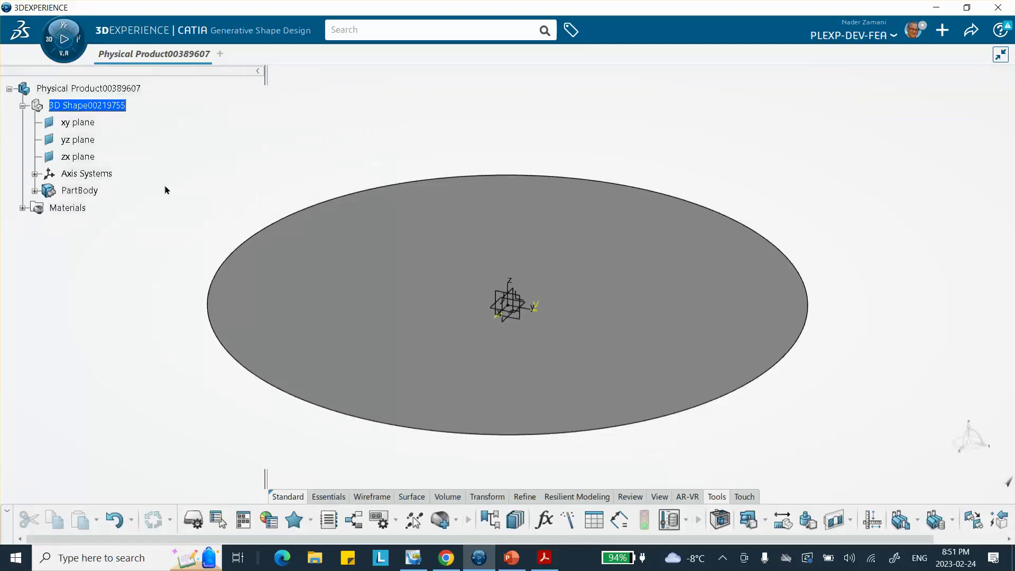
Open the material's Simulation Domain definition from the Materials tree
{"action": "left_click", "coordinate": [23, 209]}
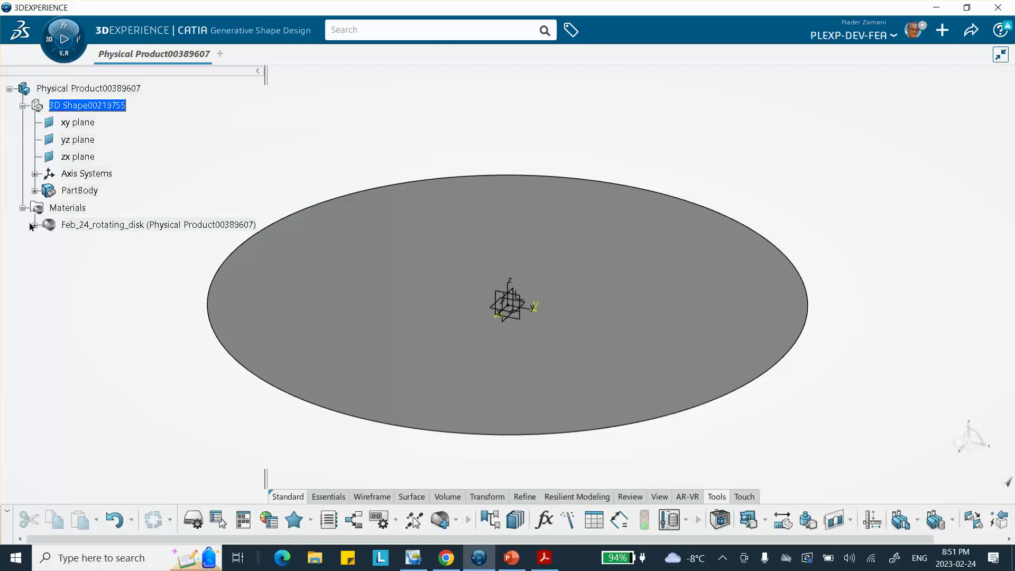
{"action": "left_click", "coordinate": [34, 225]}
{"action": "left_click", "coordinate": [113, 242]}
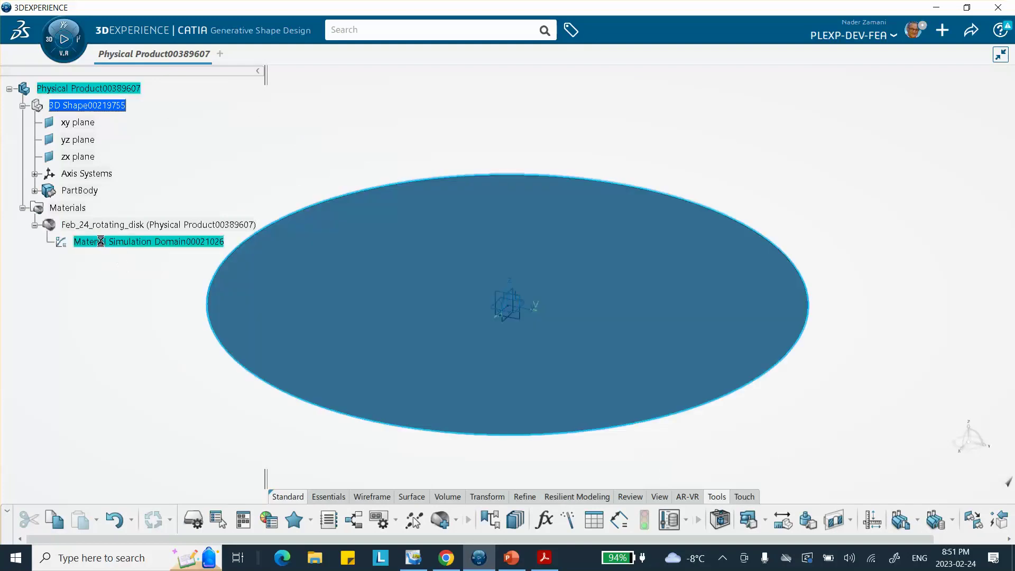
{"action": "double_click", "coordinate": [164, 243]}
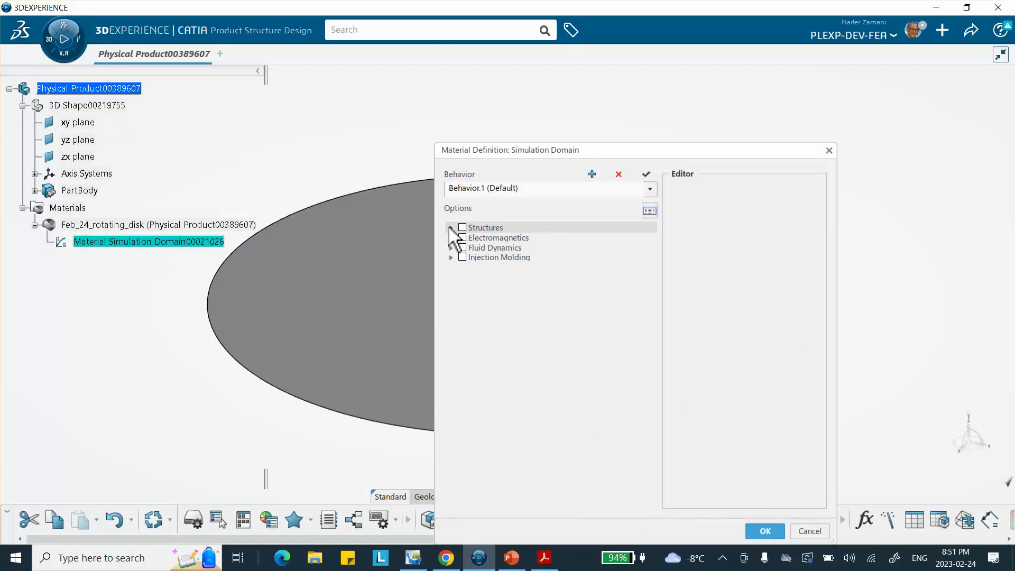
Add a Density property of 7850 kg_m3 under Structures > General Options
{"action": "left_click", "coordinate": [451, 228]}
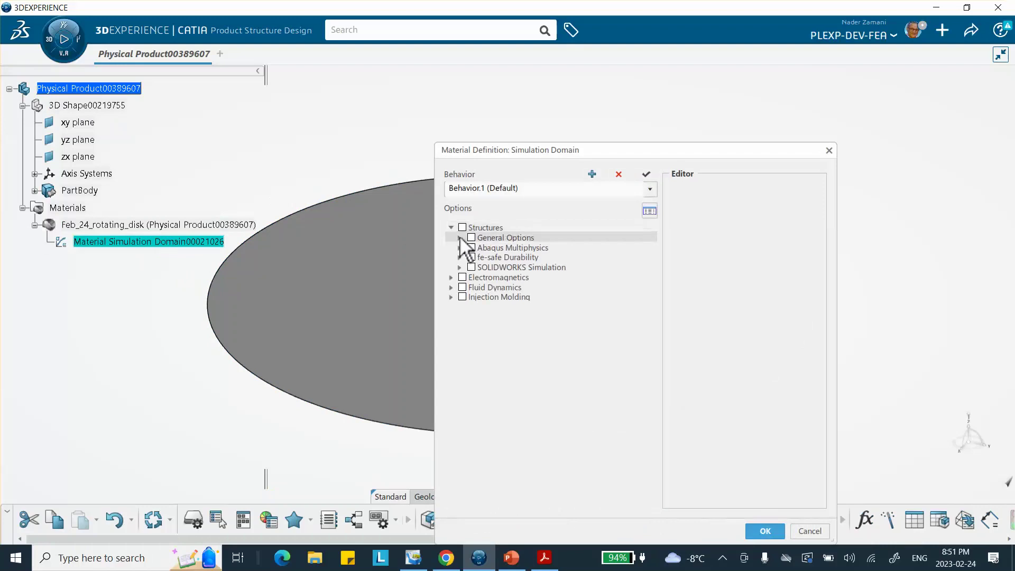
{"action": "left_click", "coordinate": [459, 237]}
{"action": "left_click", "coordinate": [480, 248]}
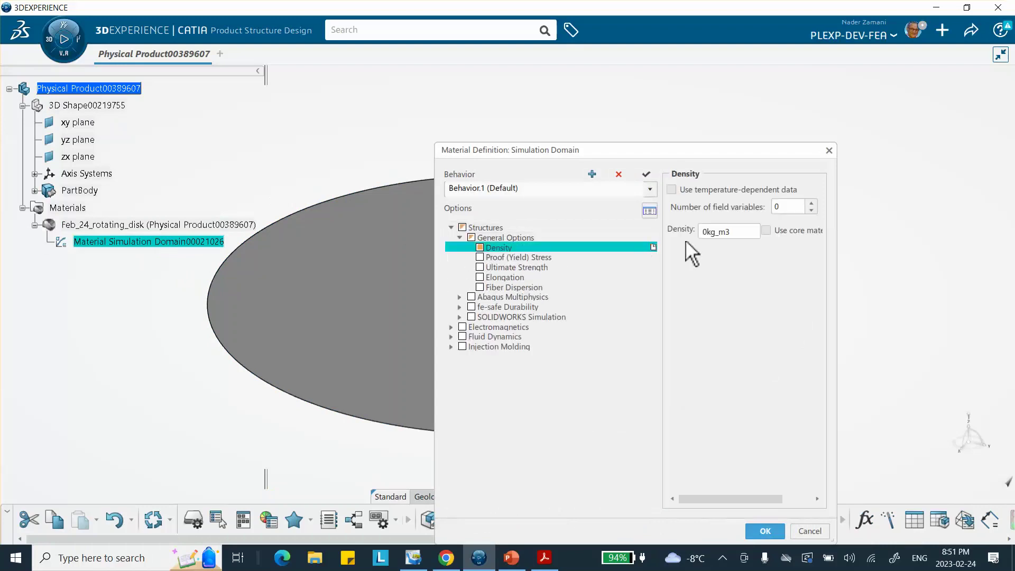
{"action": "double_click", "coordinate": [708, 232]}
{"action": "key", "text": "BackSpace"}
{"action": "type", "text": "7850"}
{"action": "left_click", "coordinate": [725, 355]}
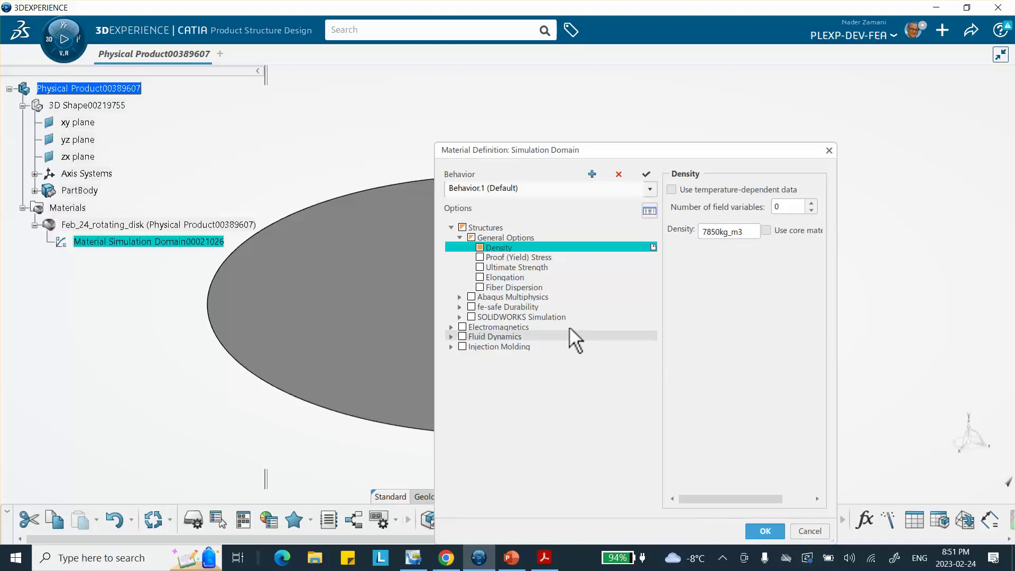
Add an Abaqus Elastic behaviour with Young's modulus 200 GPa
{"action": "left_click", "coordinate": [460, 298]}
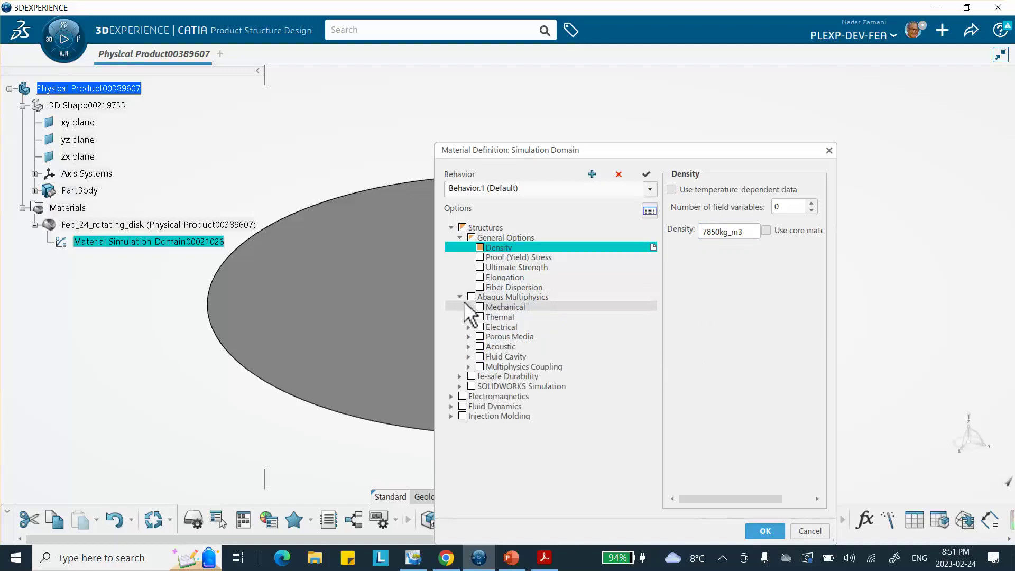
{"action": "left_click", "coordinate": [469, 306]}
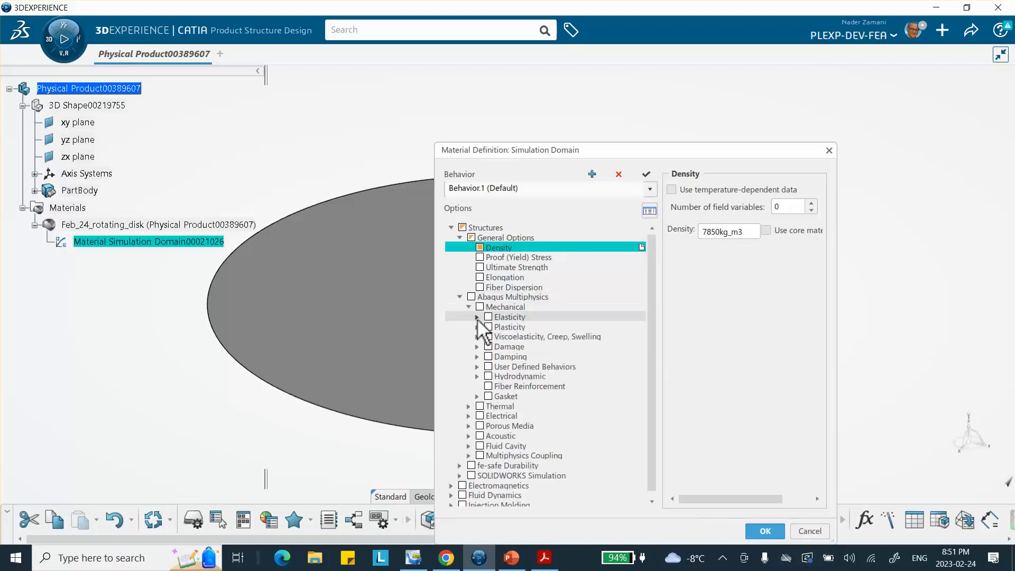
{"action": "left_click", "coordinate": [477, 317]}
{"action": "left_click", "coordinate": [505, 328]}
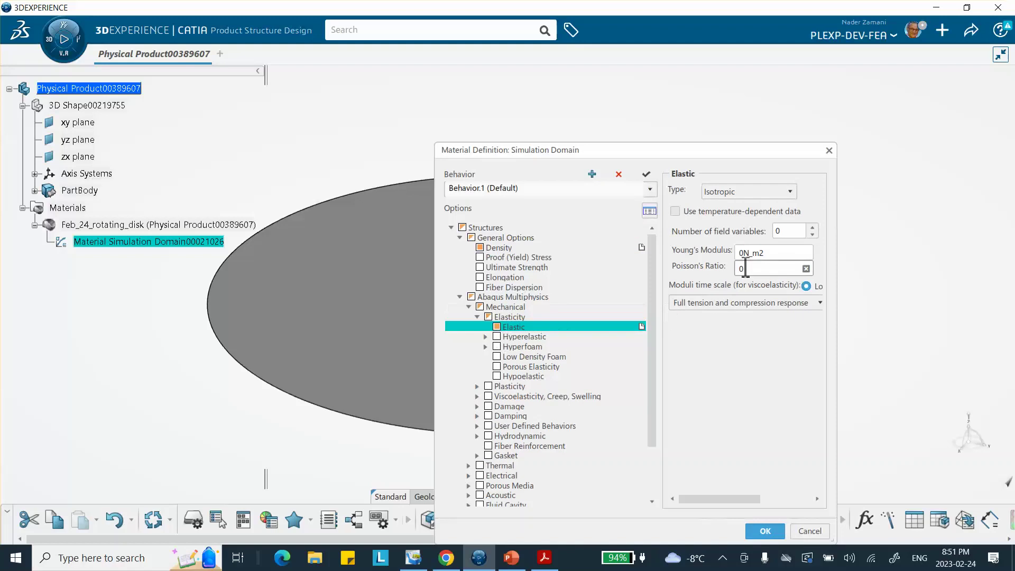
{"action": "double_click", "coordinate": [767, 253]}
{"action": "type", "text": "200GPa"}
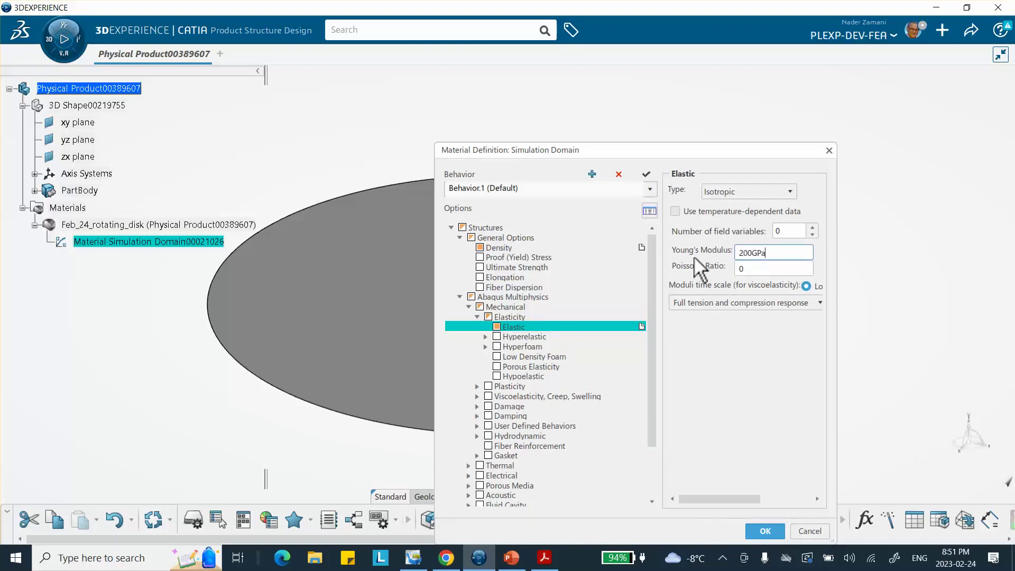
{"action": "double_click", "coordinate": [753, 270]}
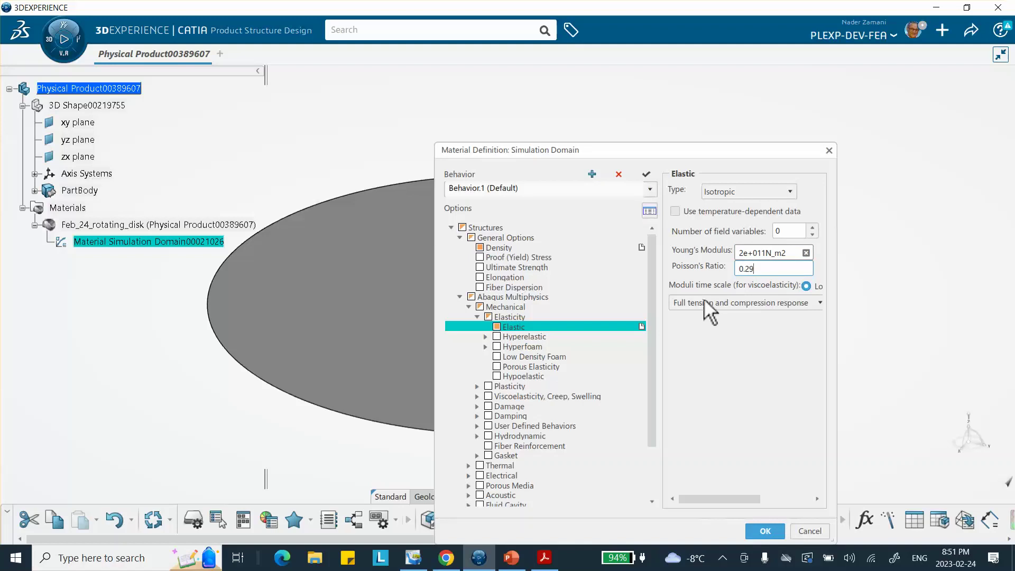
Set Poisson's ratio to 0.29 and close the material definition
{"action": "type", "text": "0.29"}
{"action": "left_click", "coordinate": [766, 531]}
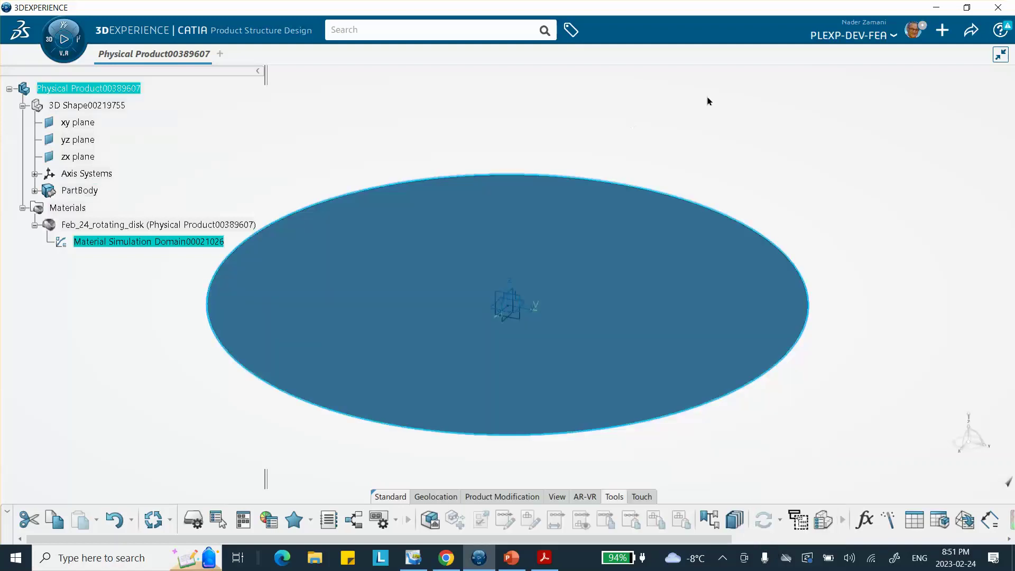
{"action": "left_click", "coordinate": [709, 101]}
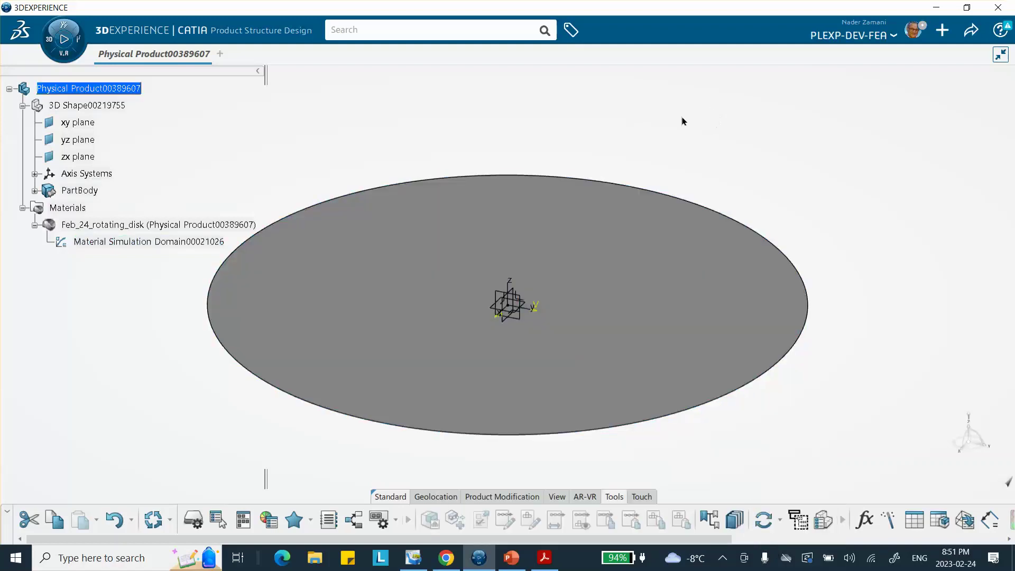
{"action": "middle_click_drag", "start_coordinate": [568, 125], "coordinate": [631, 117]}
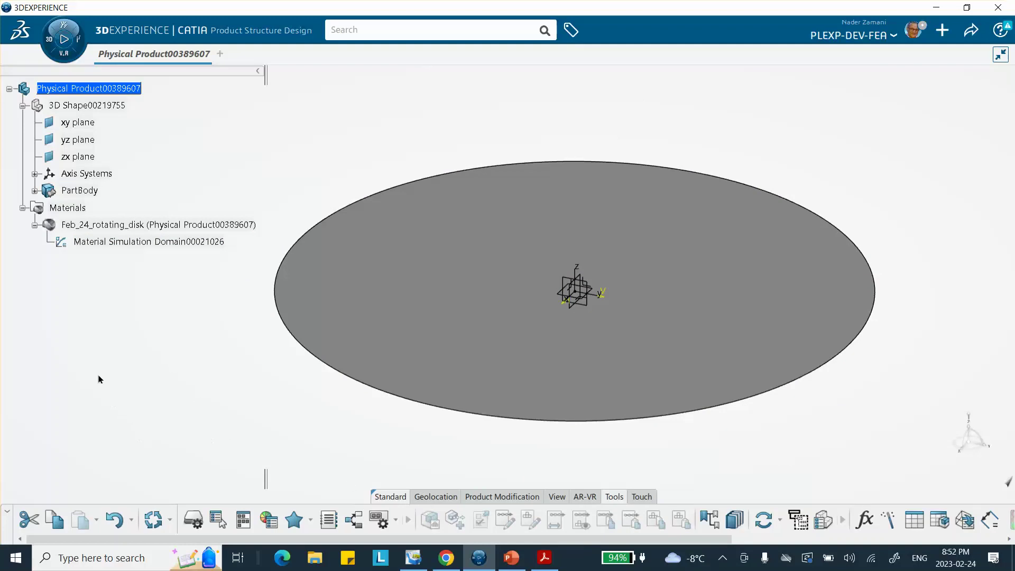
In Structural Model Creation, create a standard FEM on the Main bodies
{"action": "left_click", "coordinate": [48, 41]}
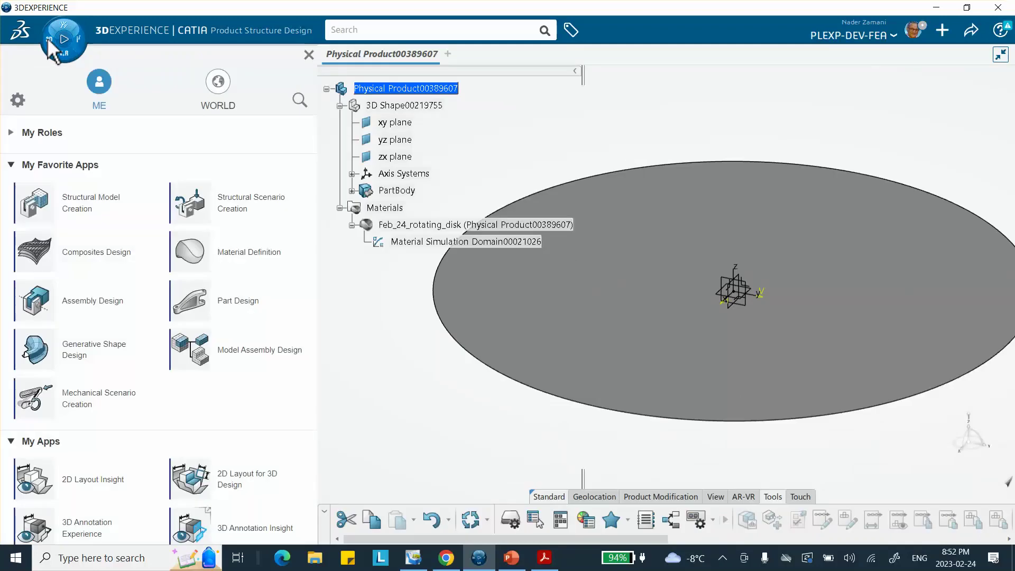
{"action": "left_click", "coordinate": [100, 212]}
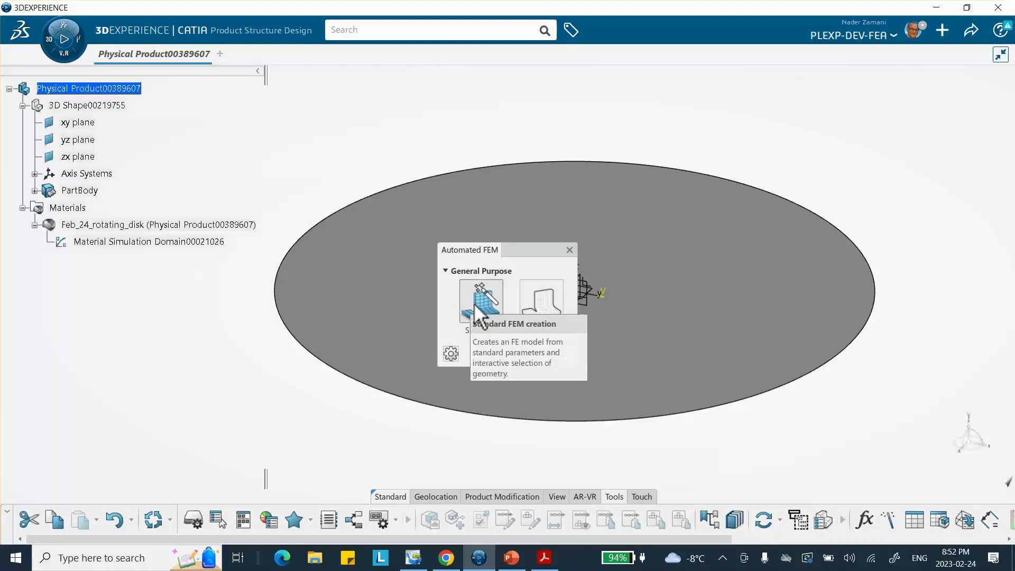
{"action": "left_click", "coordinate": [475, 303]}
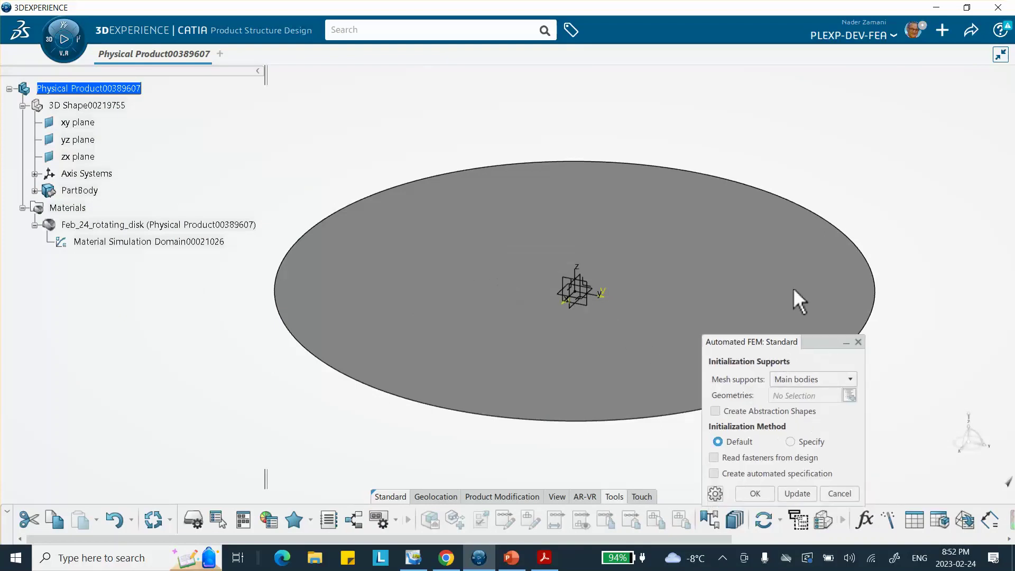
{"action": "left_click_drag", "start_coordinate": [830, 342], "coordinate": [734, 127]}
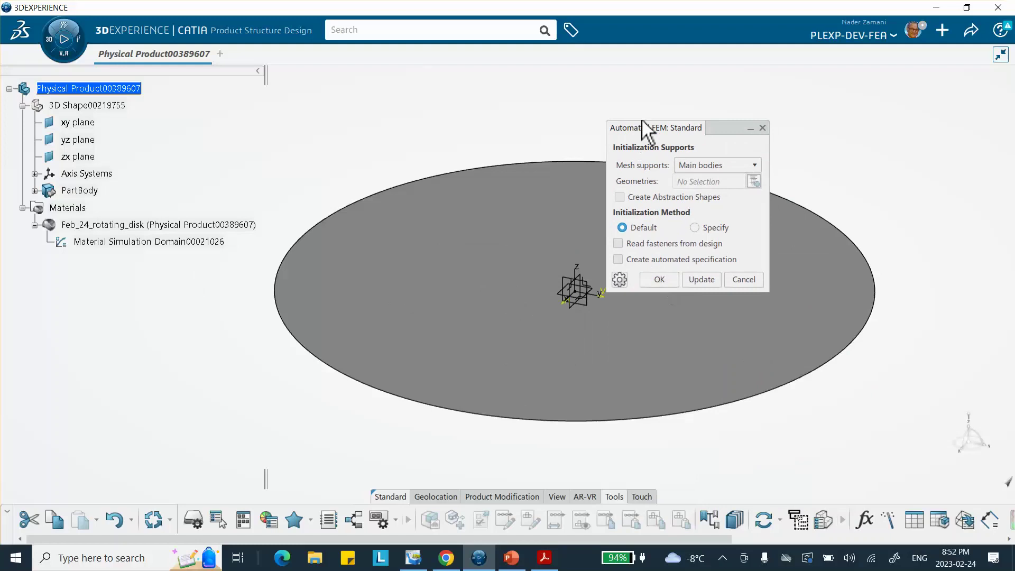
{"action": "left_click", "coordinate": [658, 279]}
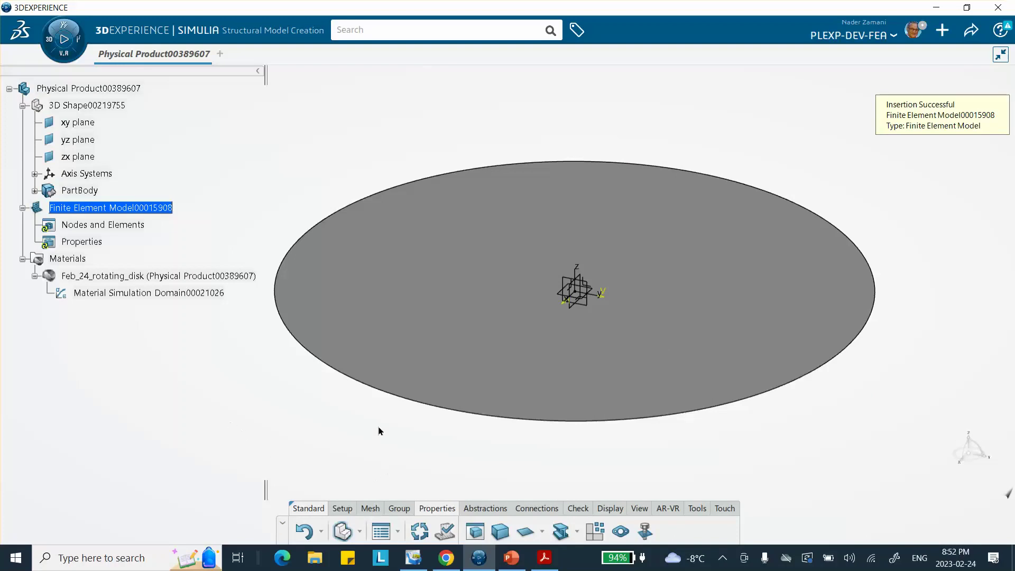
Generate a Surface Quad Mesh on the disk with a 20 mm mesh size
{"action": "left_click", "coordinate": [371, 509]}
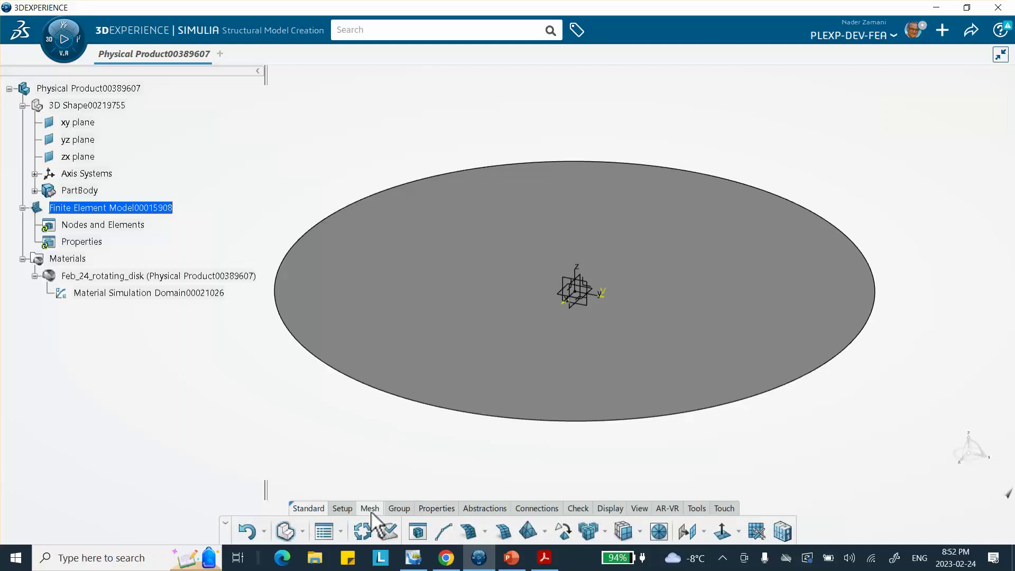
{"action": "left_click", "coordinate": [505, 531]}
{"action": "left_click", "coordinate": [486, 344]}
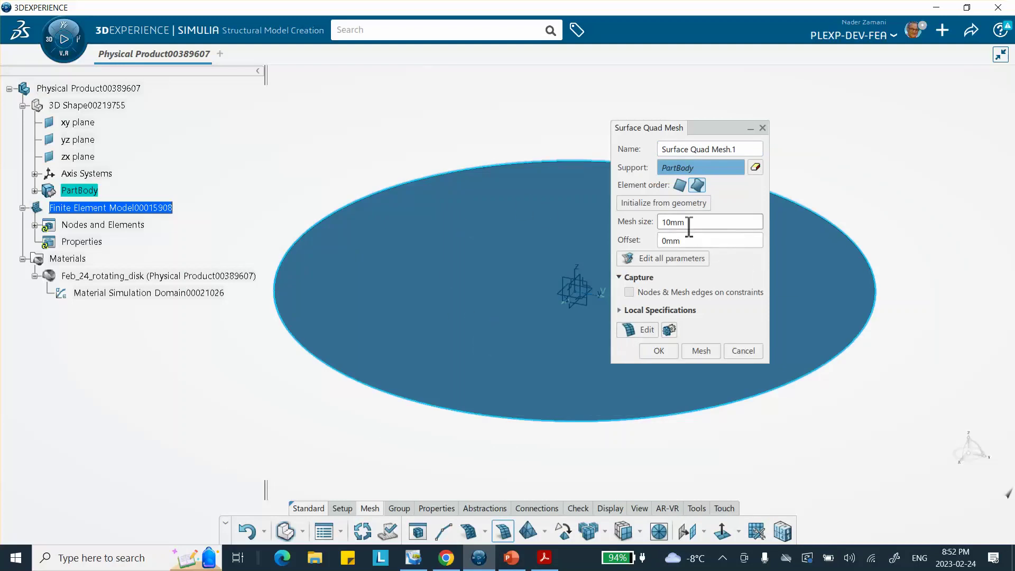
{"action": "left_click", "coordinate": [696, 349]}
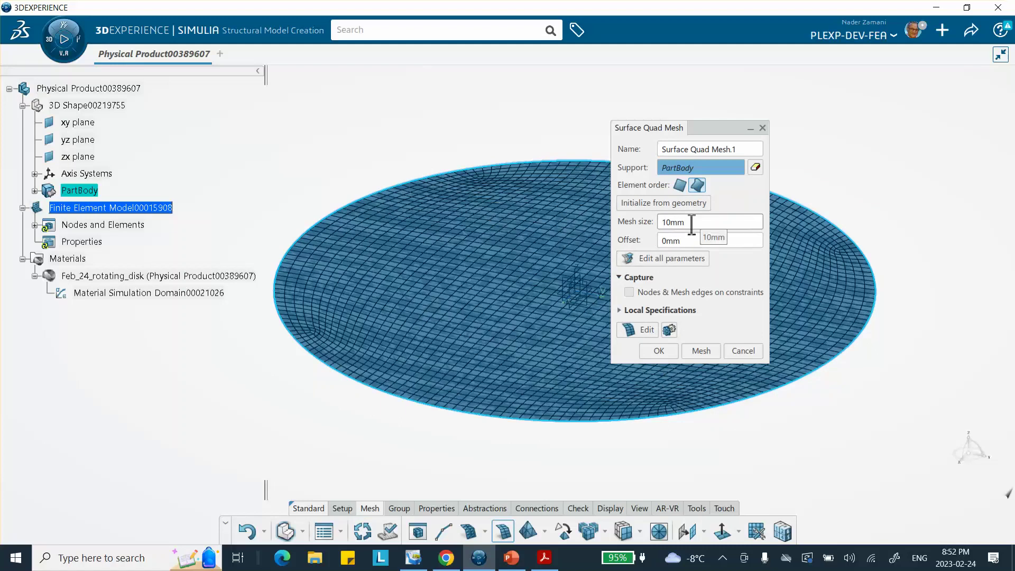
{"action": "double_click", "coordinate": [660, 222]}
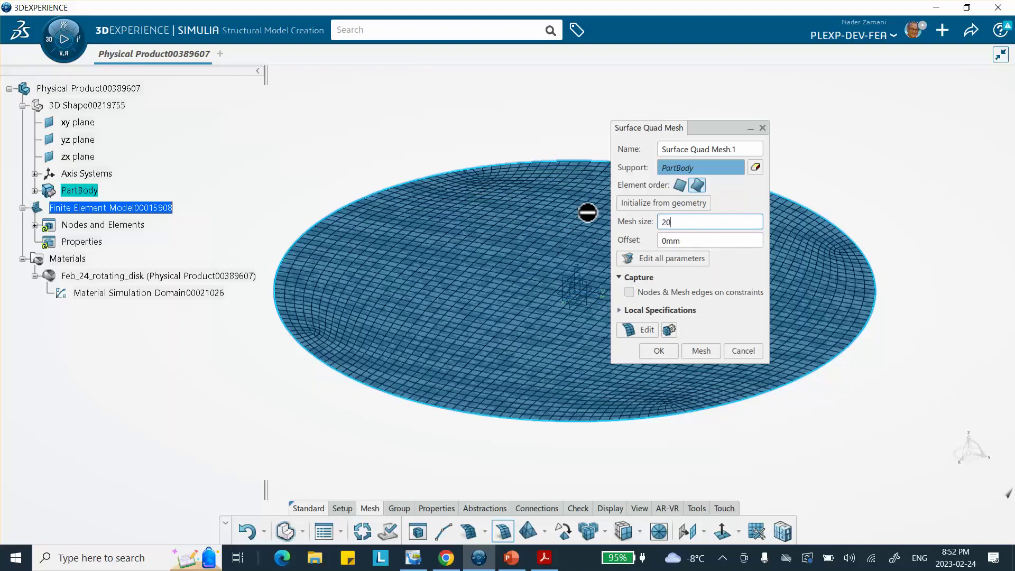
{"action": "left_click", "coordinate": [704, 352]}
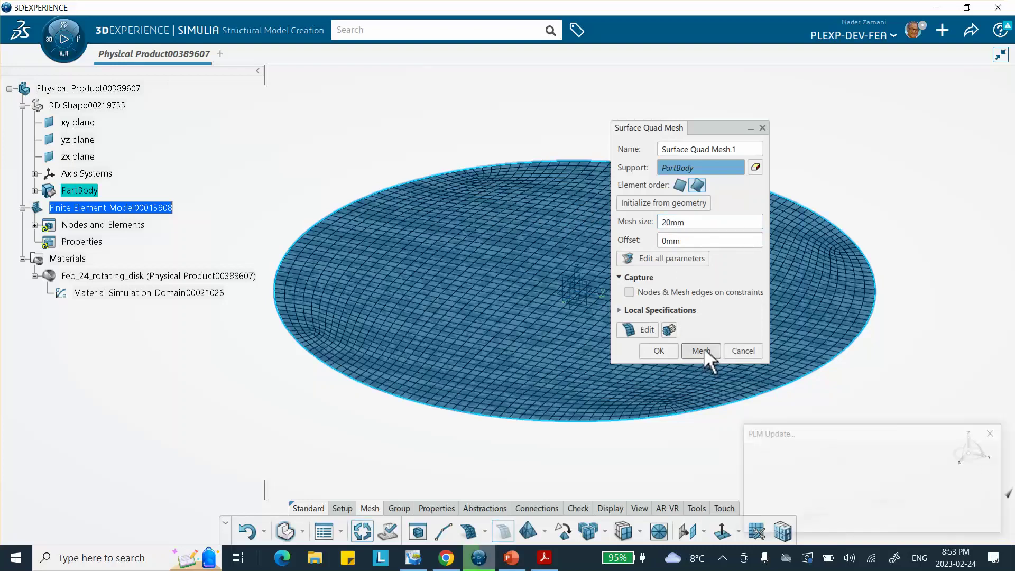
{"action": "left_click", "coordinate": [659, 351]}
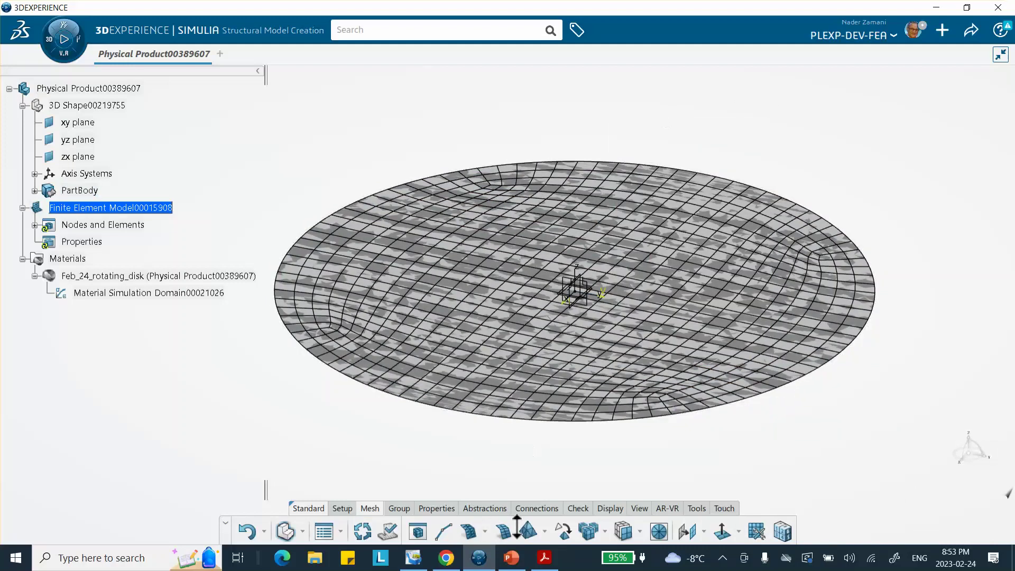
Give the meshed disk a 16 mm thick shell section and check the reference slide
{"action": "left_click", "coordinate": [429, 509]}
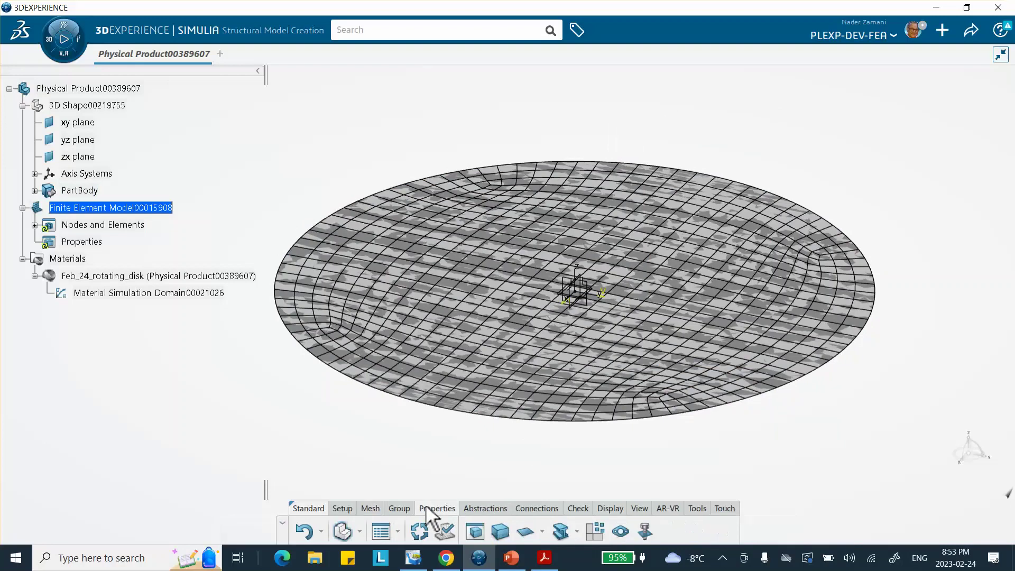
{"action": "left_click", "coordinate": [526, 532]}
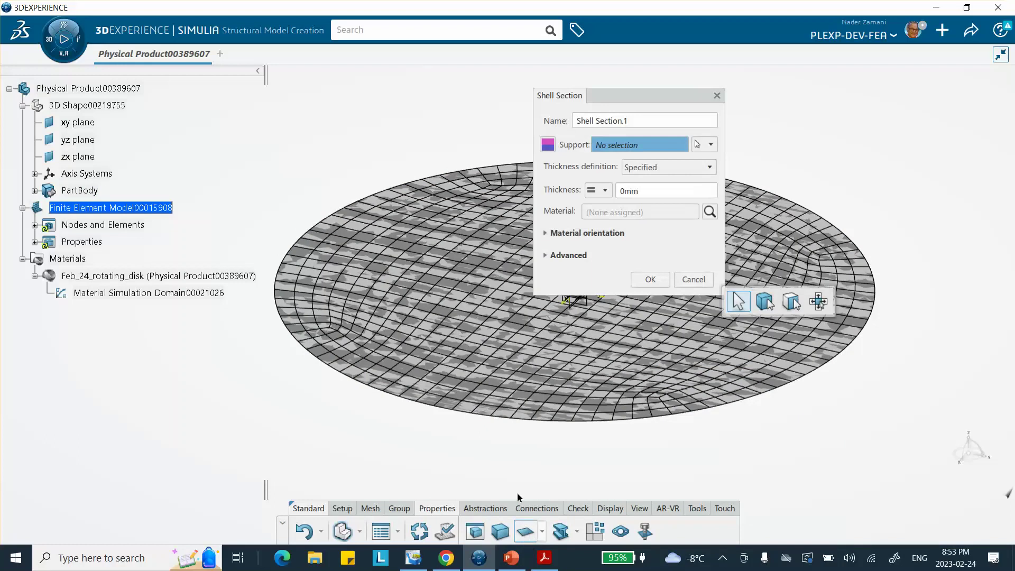
{"action": "left_click", "coordinate": [534, 331]}
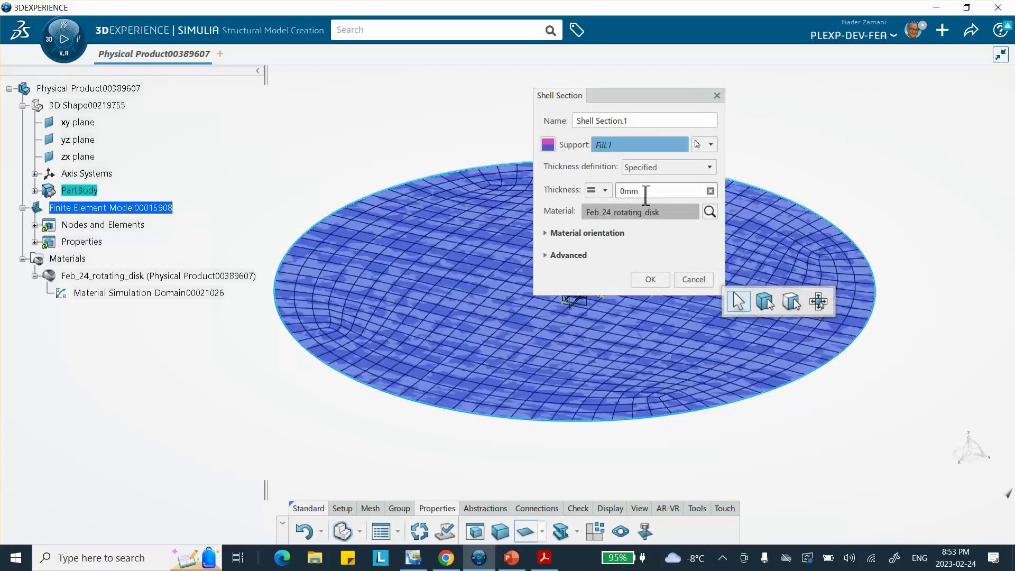
{"action": "left_click_drag", "start_coordinate": [642, 191], "coordinate": [550, 190]}
{"action": "type", "text": "16"}
{"action": "left_click", "coordinate": [650, 279]}
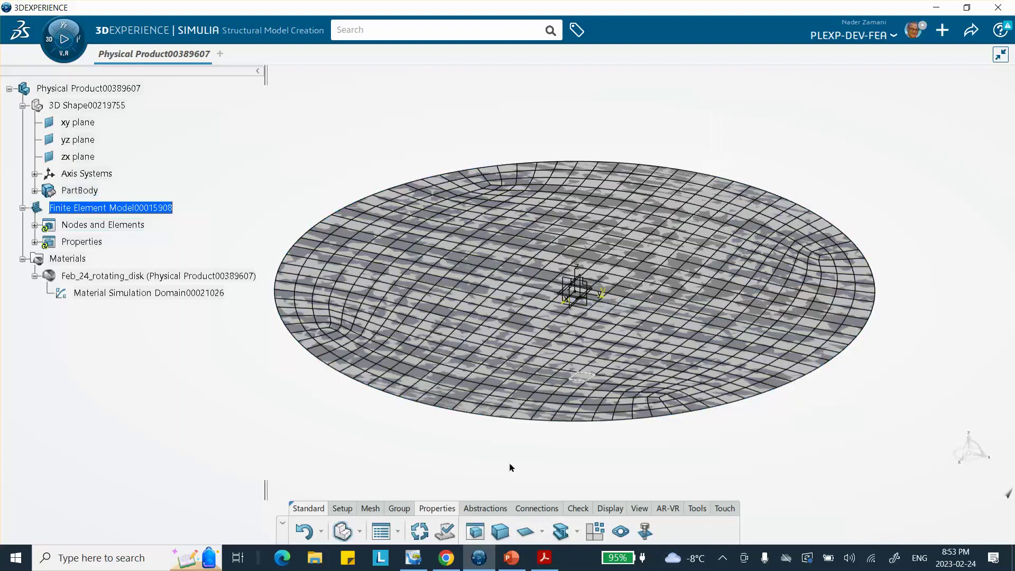
{"action": "left_click", "coordinate": [509, 558]}
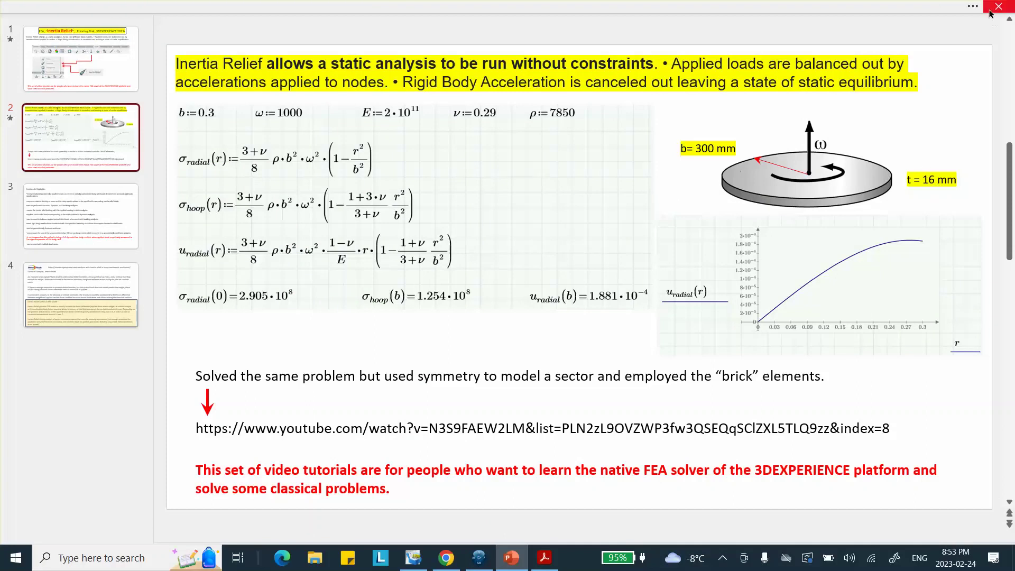
{"action": "left_click", "coordinate": [479, 559]}
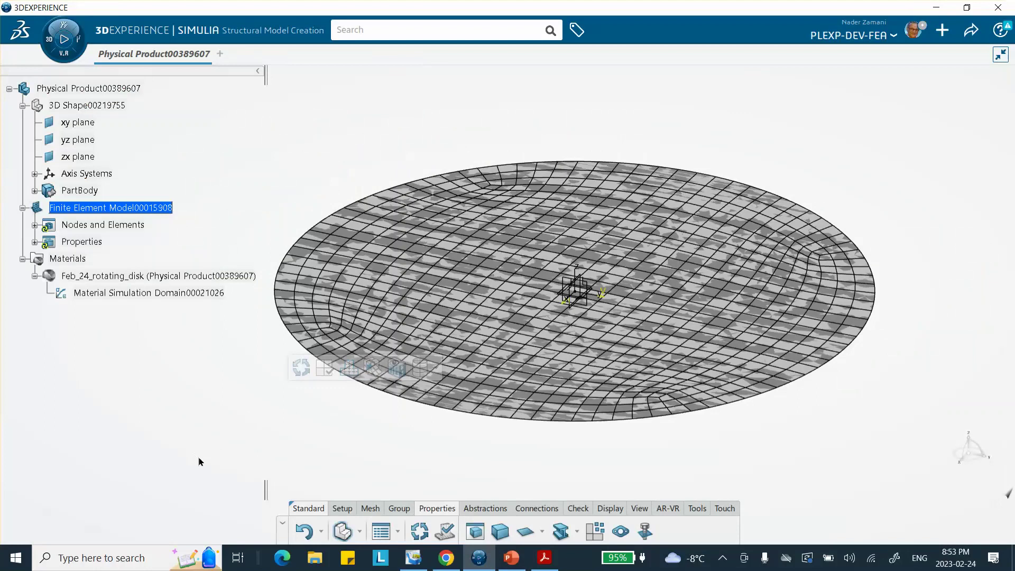
Create a new structural scenario on Finite Element Model00015908, producing Structural Analysis Case.1
{"action": "left_click", "coordinate": [50, 41]}
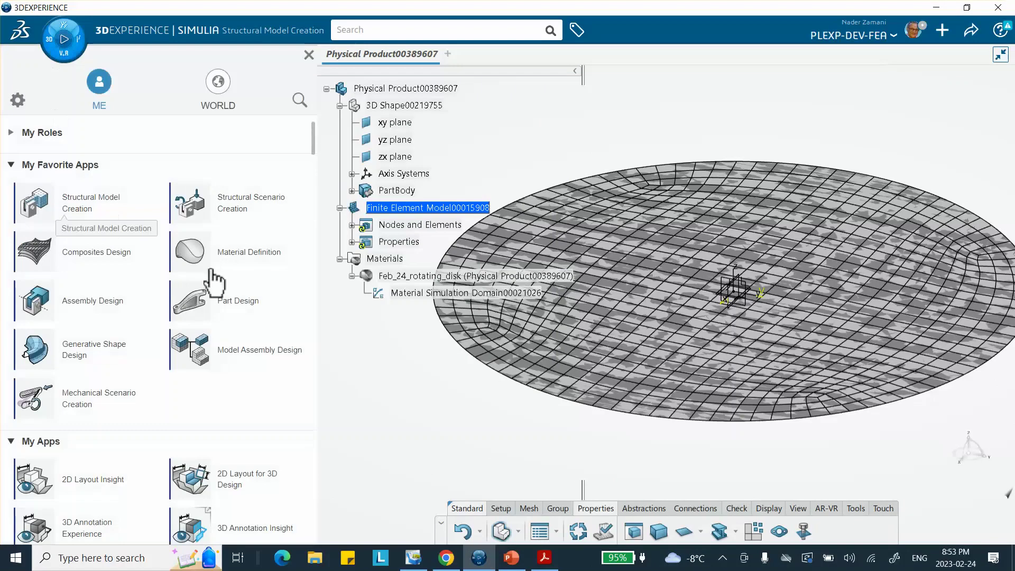
{"action": "left_click", "coordinate": [232, 208]}
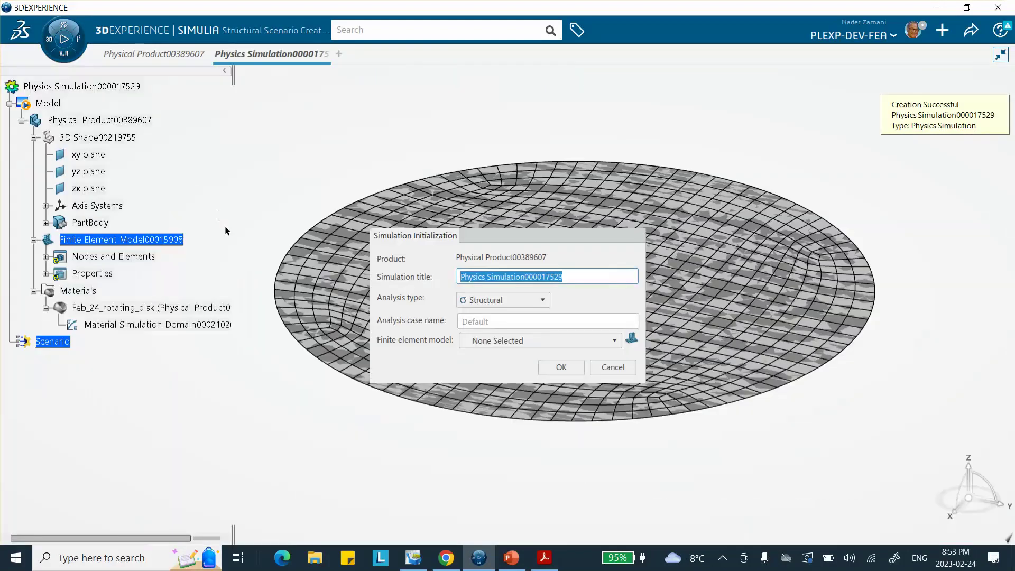
{"action": "left_click", "coordinate": [503, 339]}
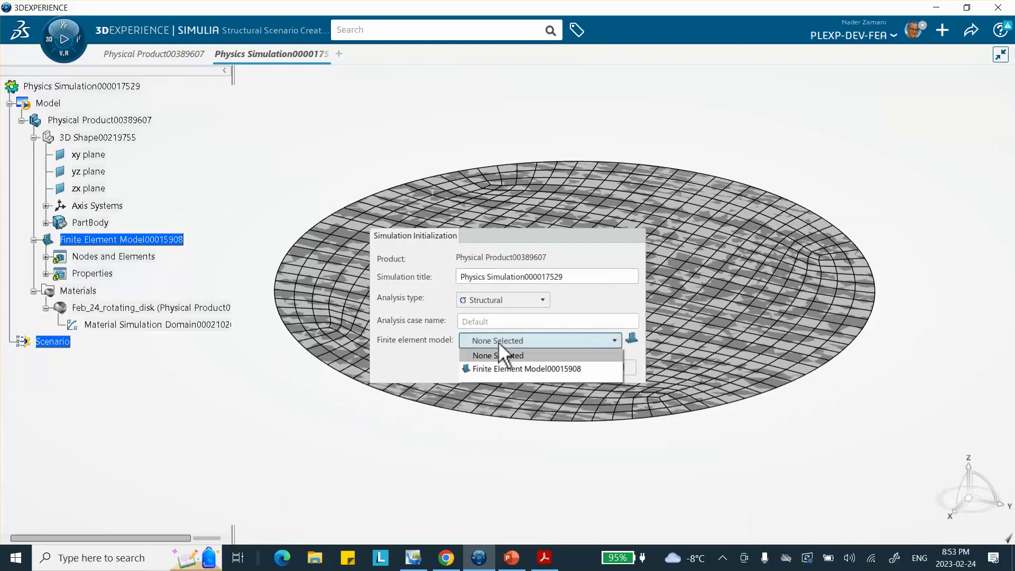
{"action": "left_click", "coordinate": [493, 369]}
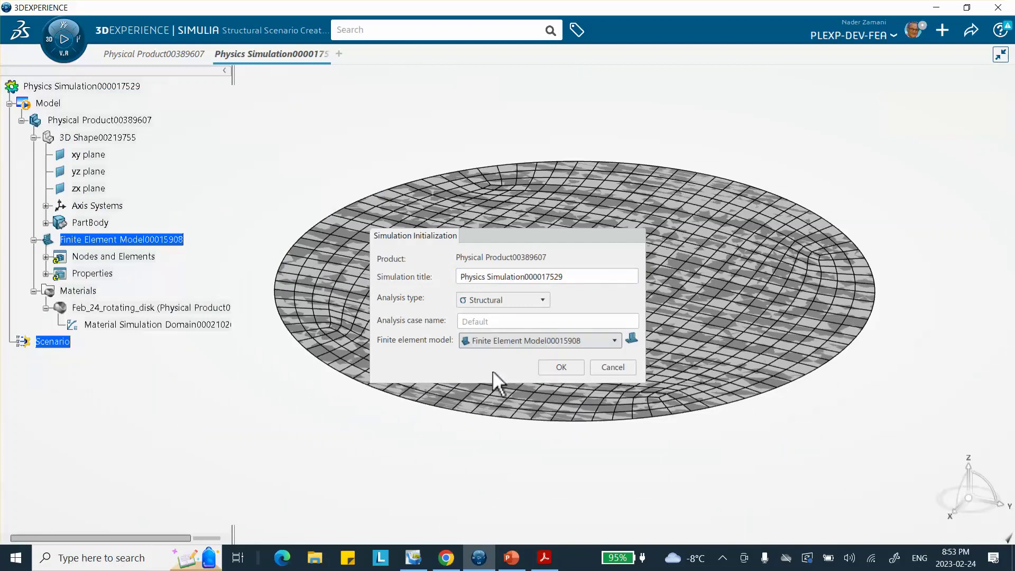
{"action": "left_click", "coordinate": [561, 370]}
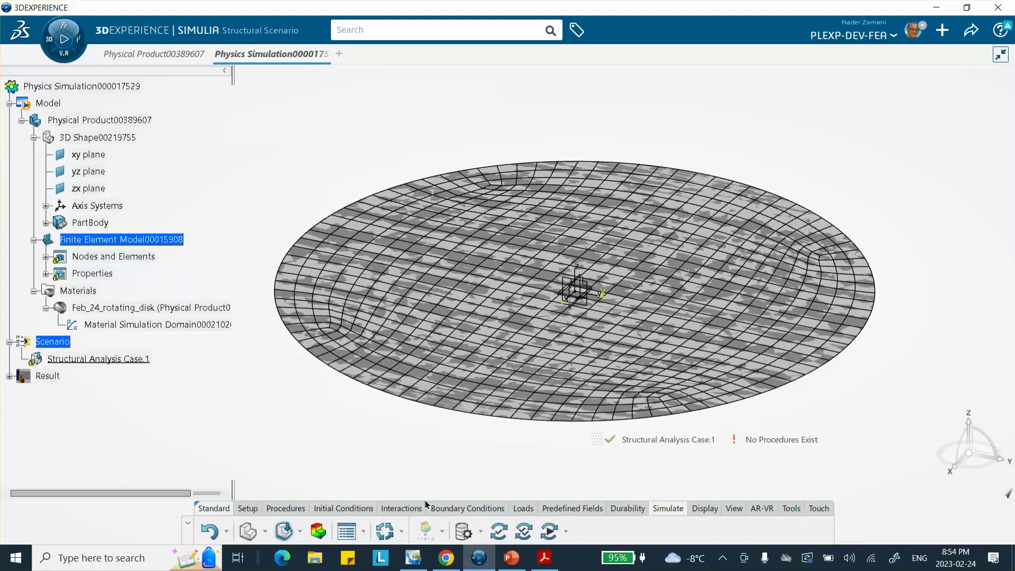
Add Static Step.1 with 1 s step time and 1000 maximum increments, reviewing advanced options
{"action": "left_click", "coordinate": [287, 509]}
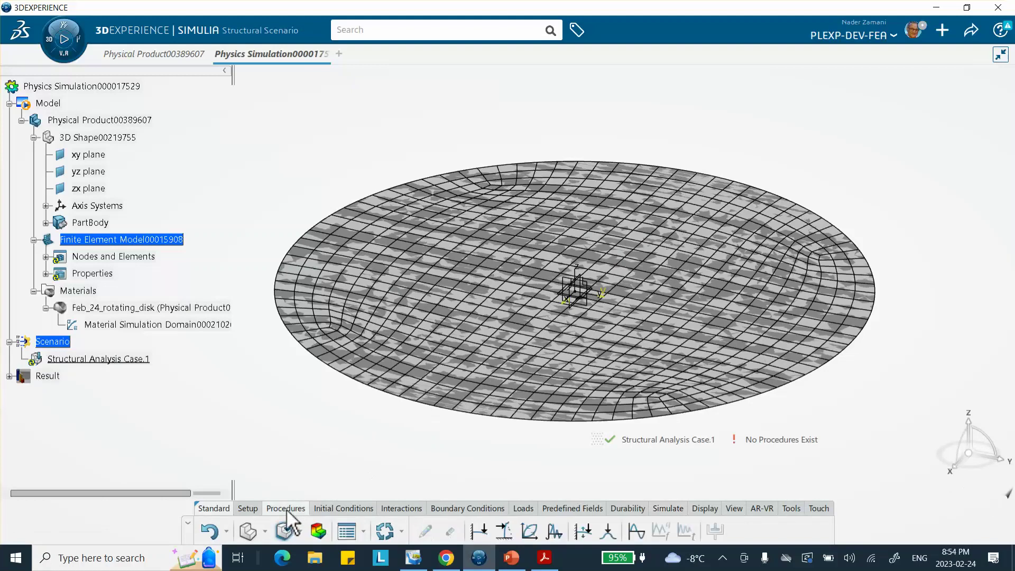
{"action": "left_click", "coordinate": [478, 535]}
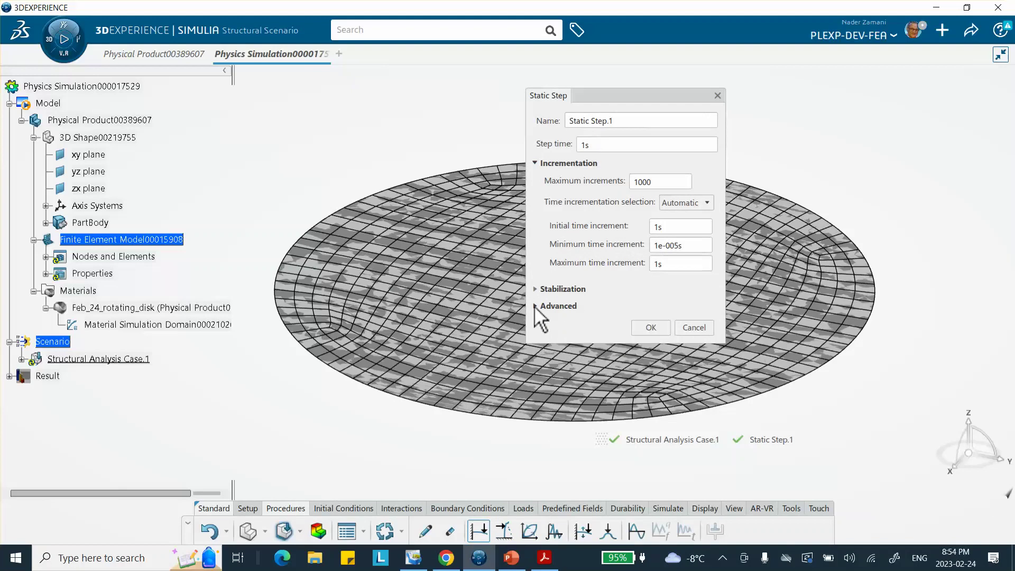
{"action": "left_click", "coordinate": [536, 308]}
{"action": "left_click", "coordinate": [548, 324]}
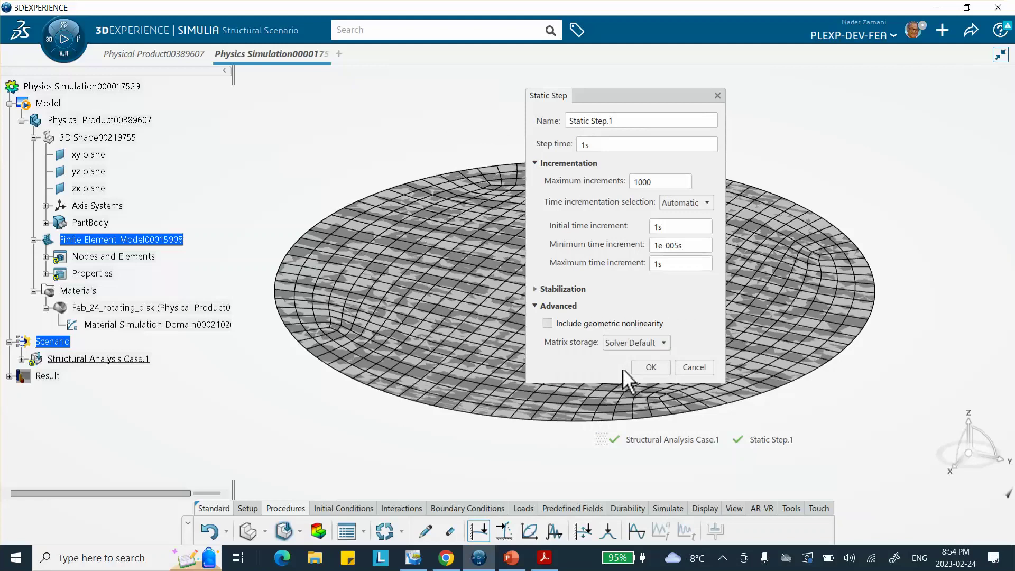
{"action": "left_click", "coordinate": [652, 367]}
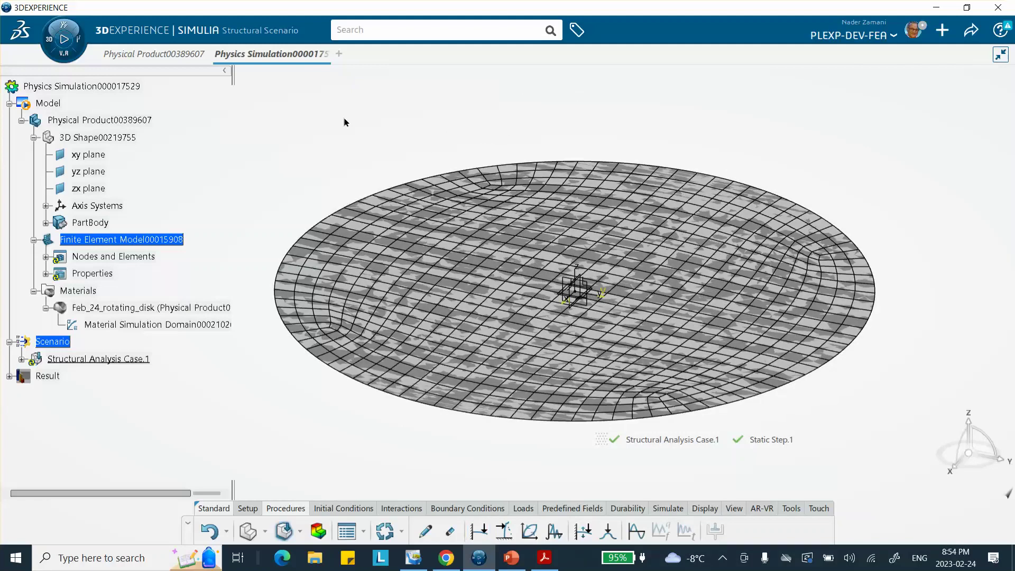
Apply a centrifugal force of 1000 rad/s about the Z axis edge to the whole disk
{"action": "left_click", "coordinate": [523, 508]}
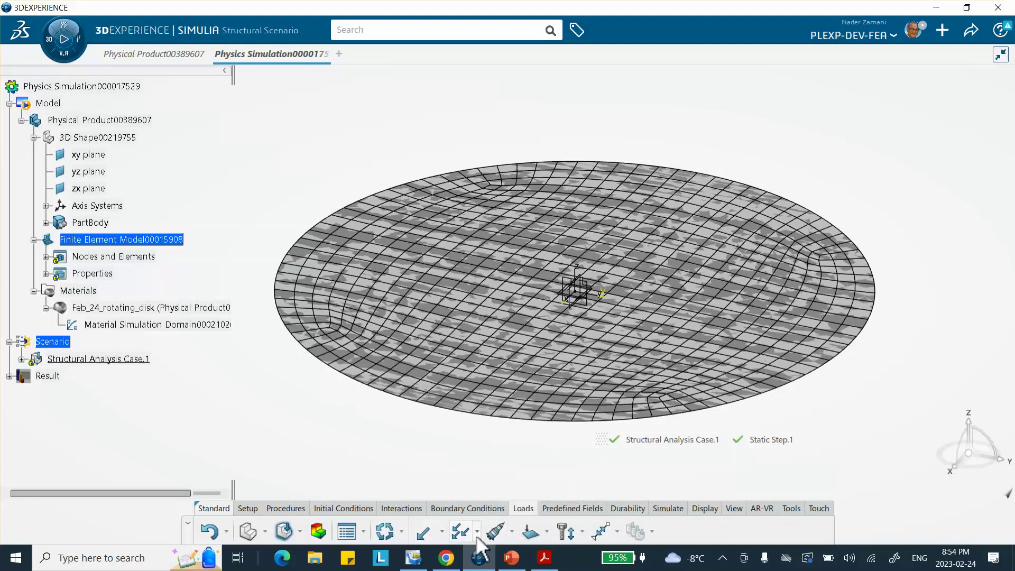
{"action": "left_click", "coordinate": [511, 532]}
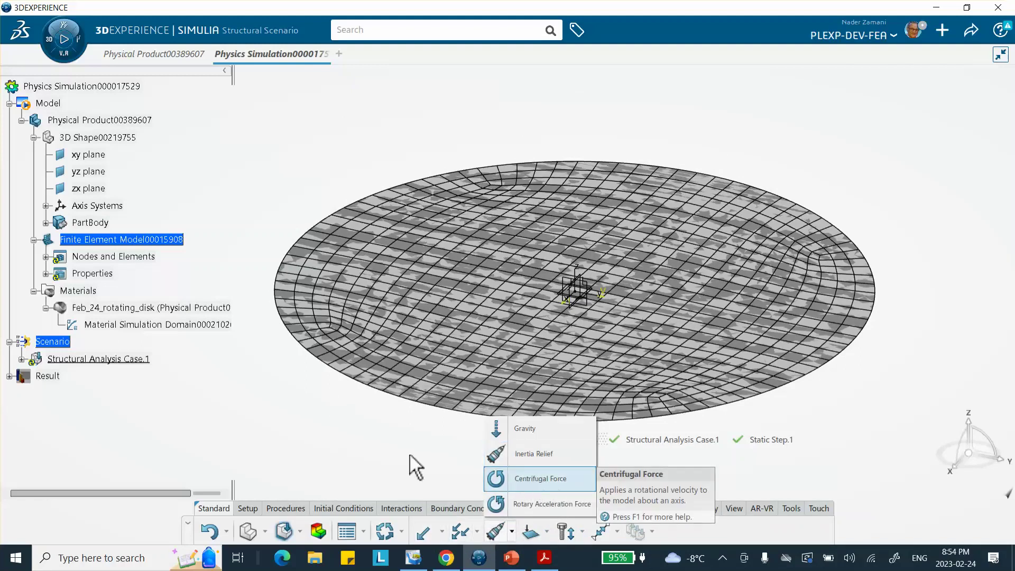
{"action": "left_click", "coordinate": [512, 532]}
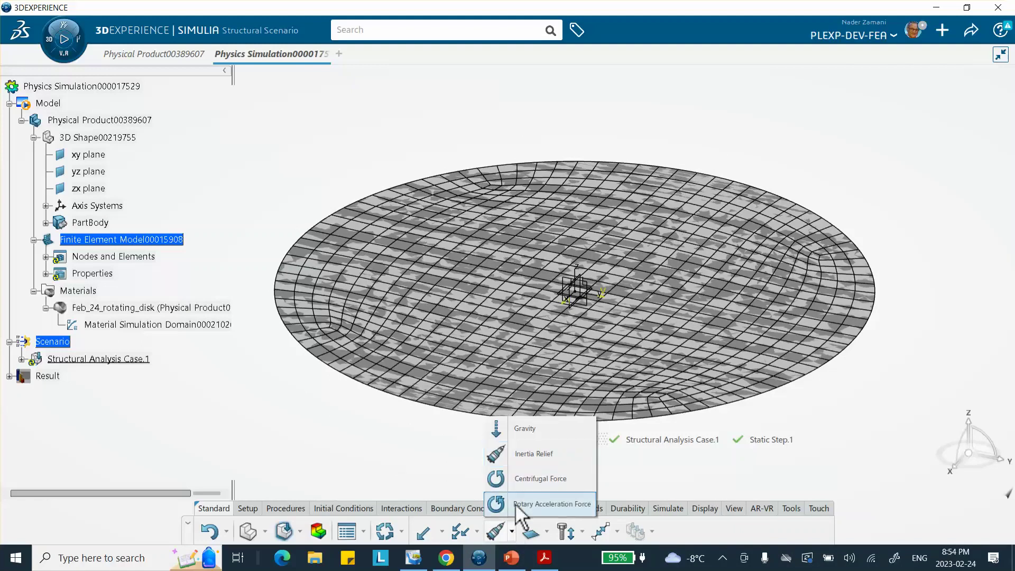
{"action": "left_click", "coordinate": [530, 480]}
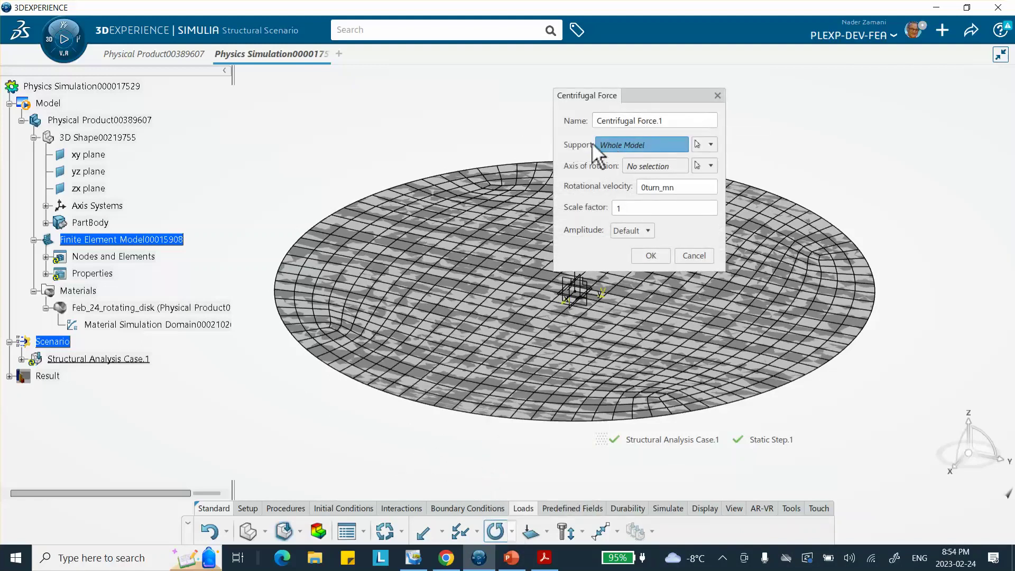
{"action": "left_click", "coordinate": [642, 168]}
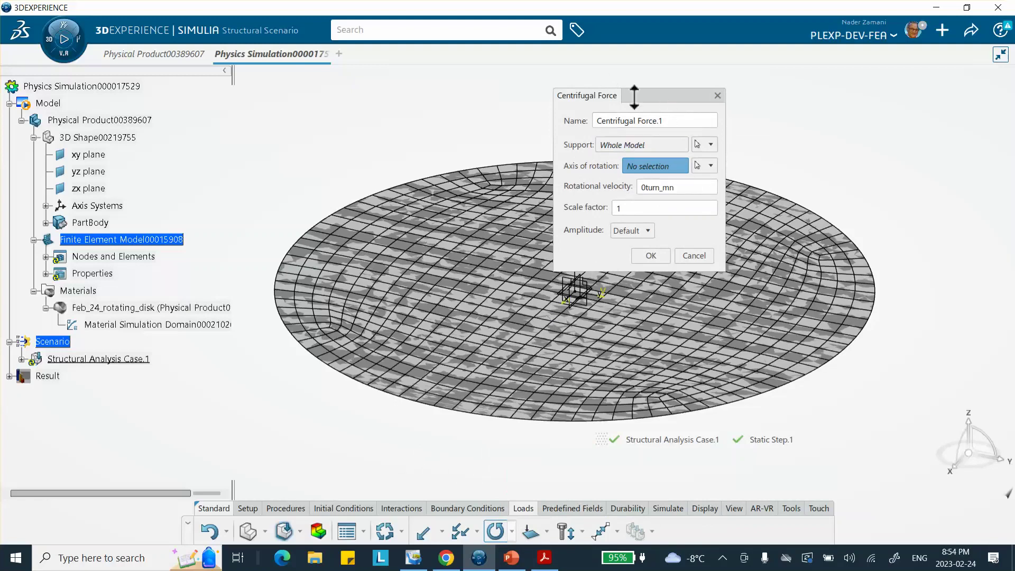
{"action": "left_click_drag", "start_coordinate": [634, 96], "coordinate": [736, 75]}
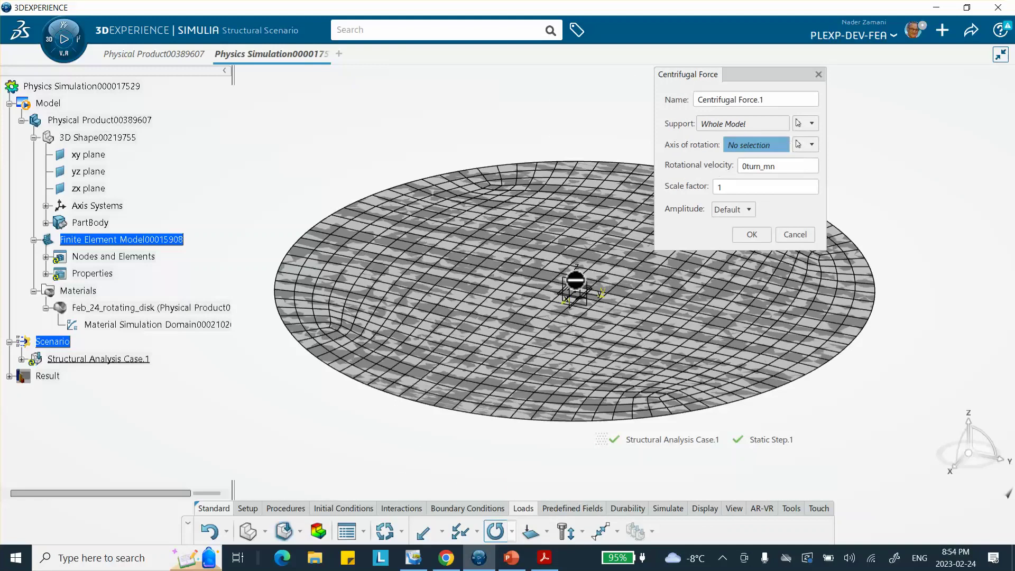
{"action": "left_click", "coordinate": [581, 273]}
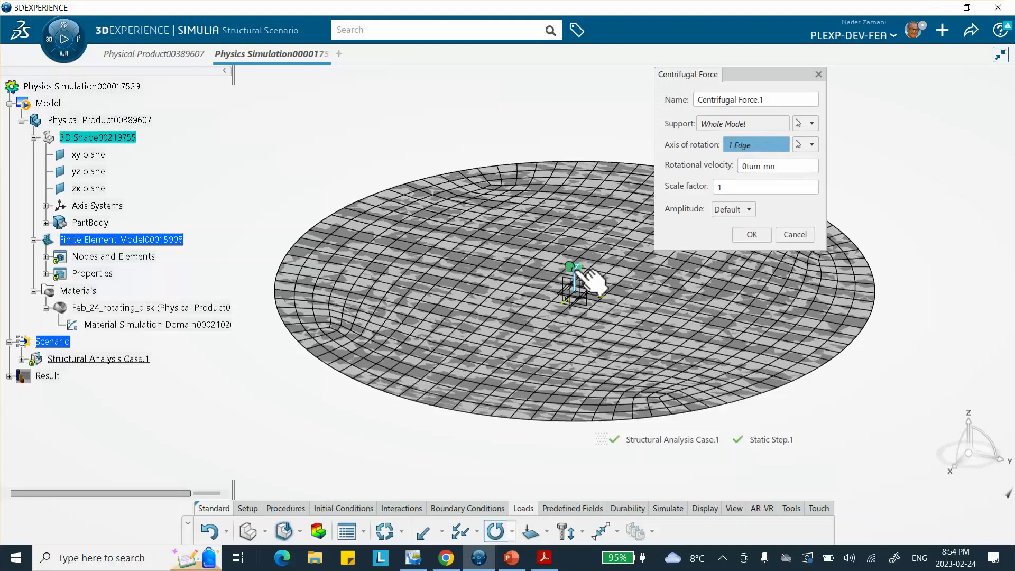
{"action": "left_click", "coordinate": [780, 167]}
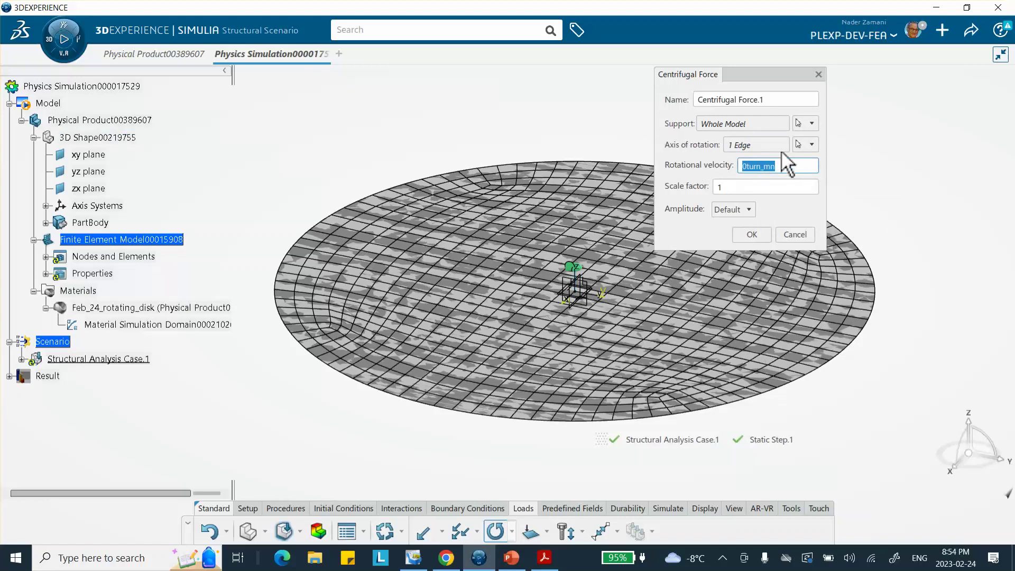
{"action": "type", "text": "1"}
{"action": "type", "text": "000rad_s"}
{"action": "key", "text": "Return"}
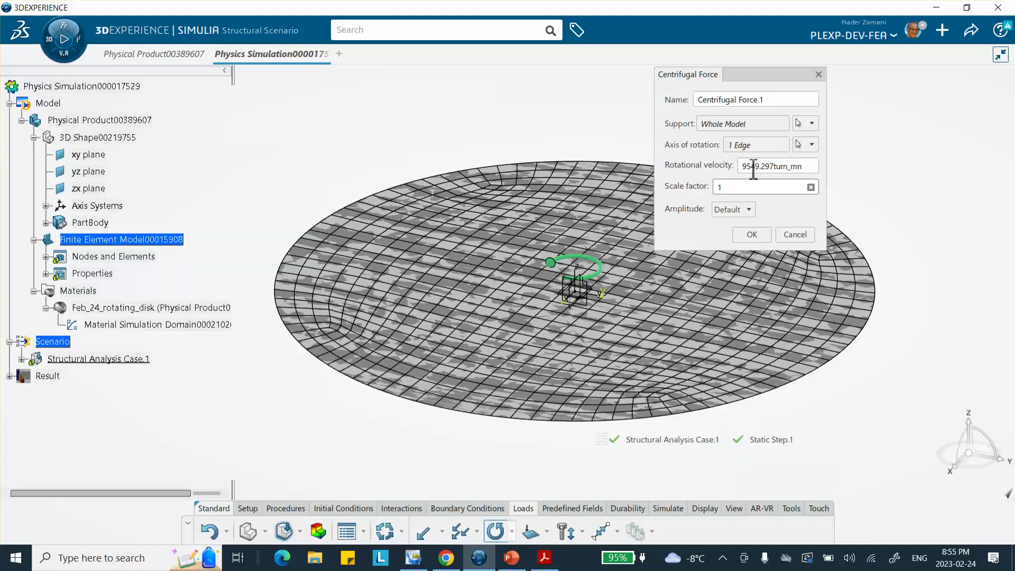
{"action": "left_click", "coordinate": [752, 235]}
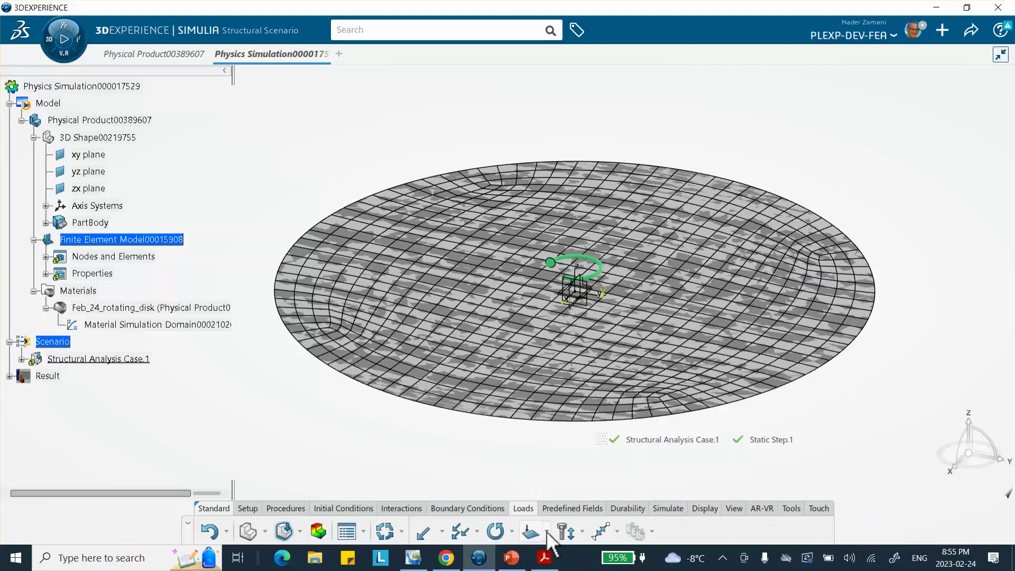
Add Inertia Relief.1 on all degrees of freedom from the body-load list
{"action": "left_click", "coordinate": [512, 532]}
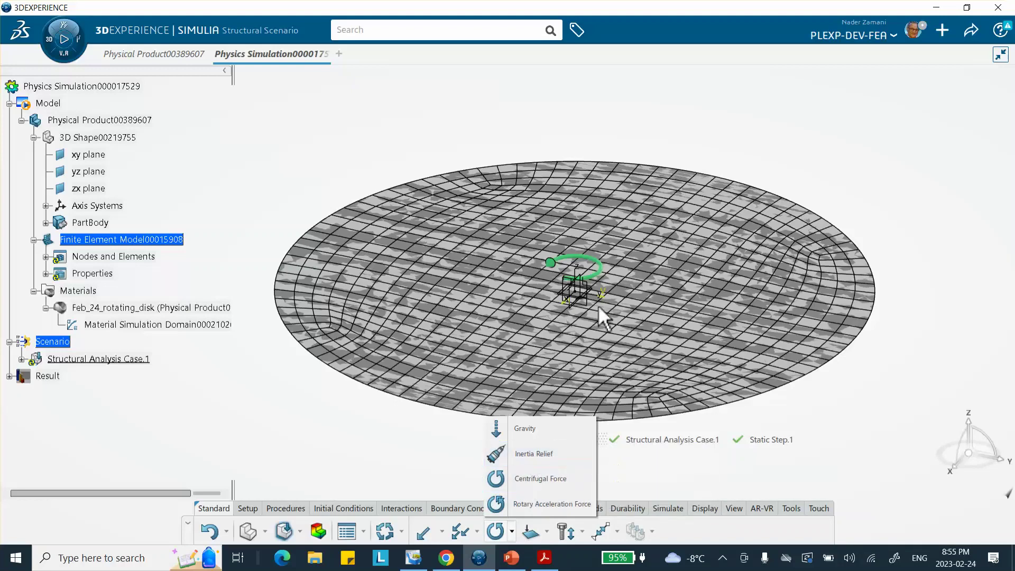
{"action": "left_click", "coordinate": [599, 339]}
{"action": "middle_click_drag", "start_coordinate": [525, 279], "coordinate": [511, 212]}
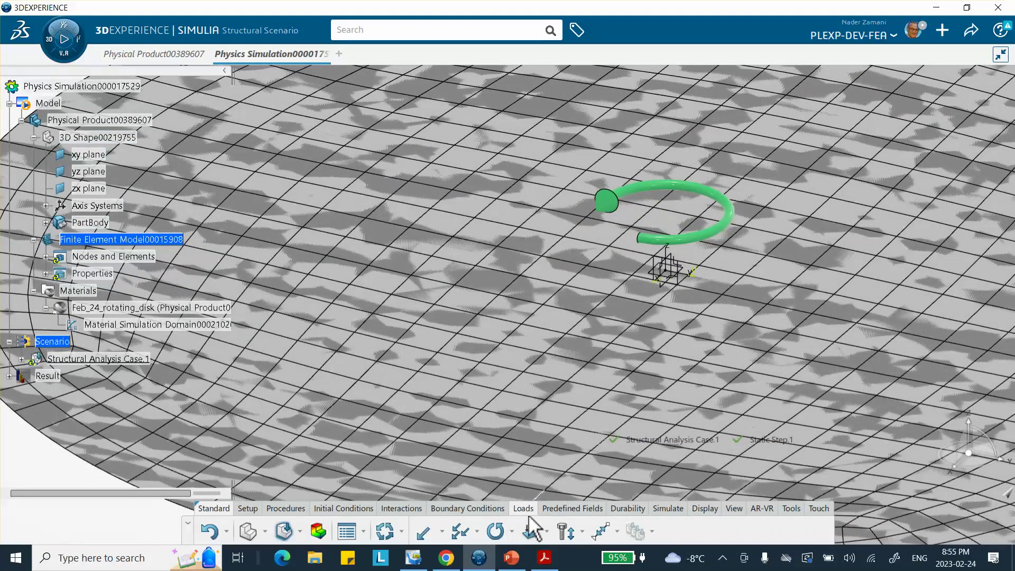
{"action": "left_click", "coordinate": [512, 531]}
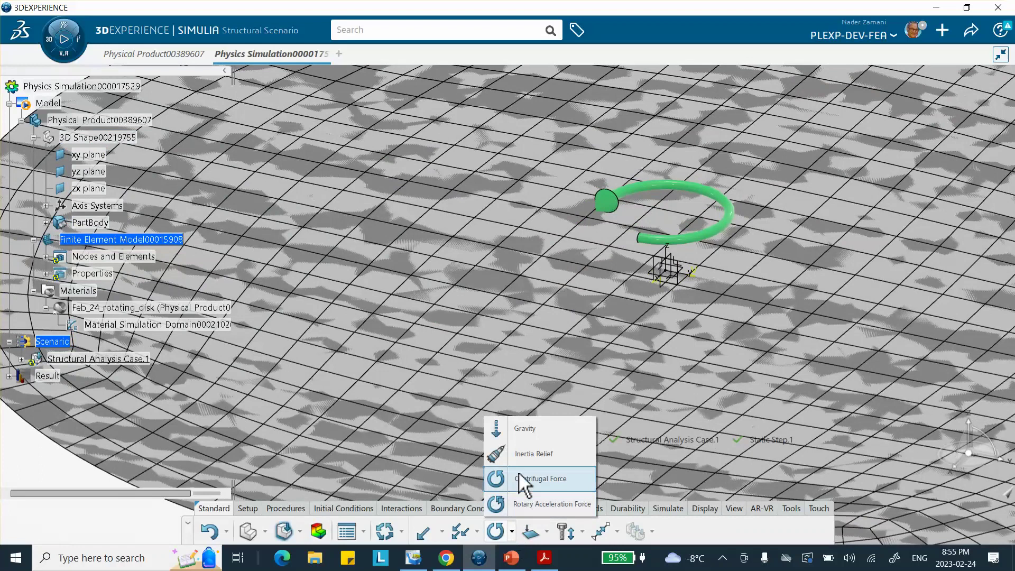
{"action": "left_click", "coordinate": [532, 454]}
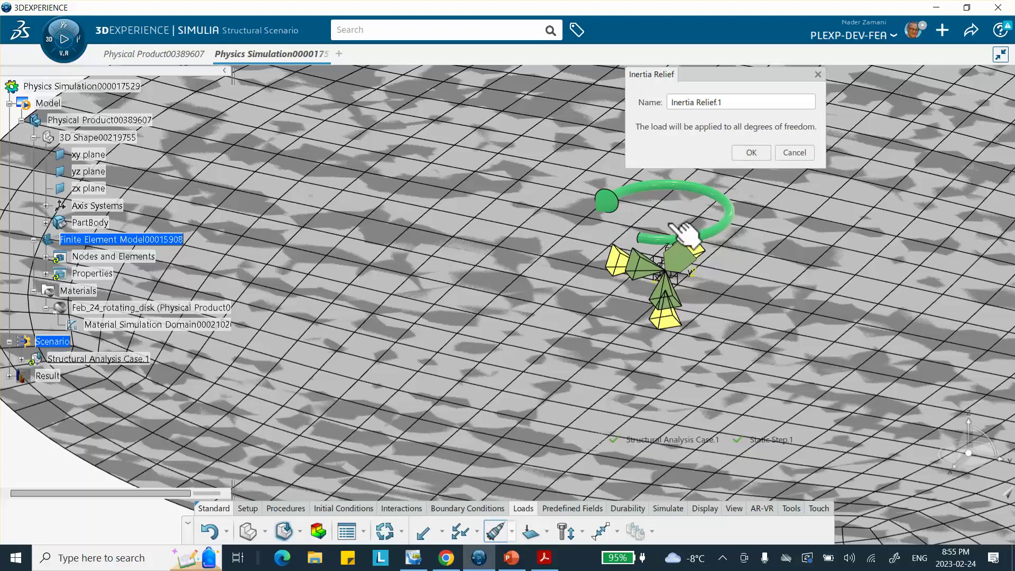
{"action": "left_click", "coordinate": [749, 152]}
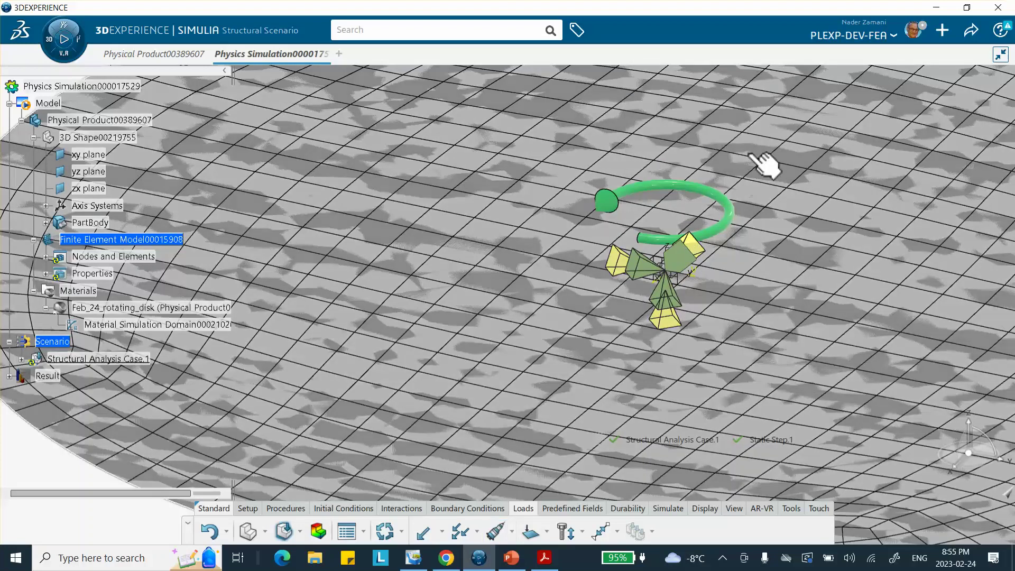
{"action": "scroll", "coordinate": [748, 159], "scroll_direction": "down", "scroll_amount": 5}
{"action": "scroll", "coordinate": [744, 231], "scroll_direction": "down", "scroll_amount": 2}
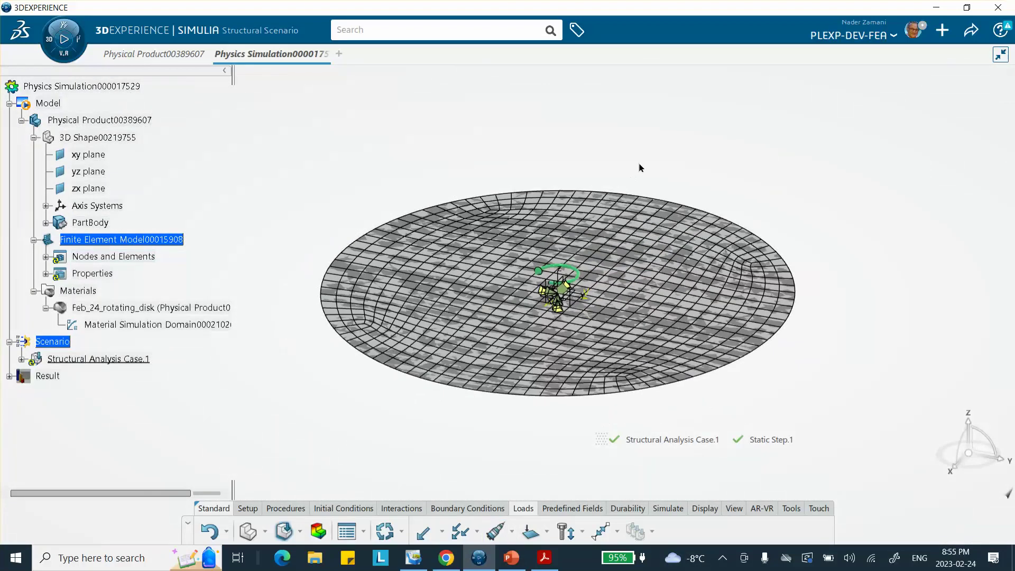
{"action": "middle_click_drag", "start_coordinate": [641, 163], "coordinate": [569, 175]}
{"action": "scroll", "coordinate": [637, 169], "scroll_direction": "up", "scroll_amount": 1}
{"action": "scroll", "coordinate": [626, 154], "scroll_direction": "up", "scroll_amount": 2}
{"action": "scroll", "coordinate": [625, 154], "scroll_direction": "down", "scroll_amount": 2}
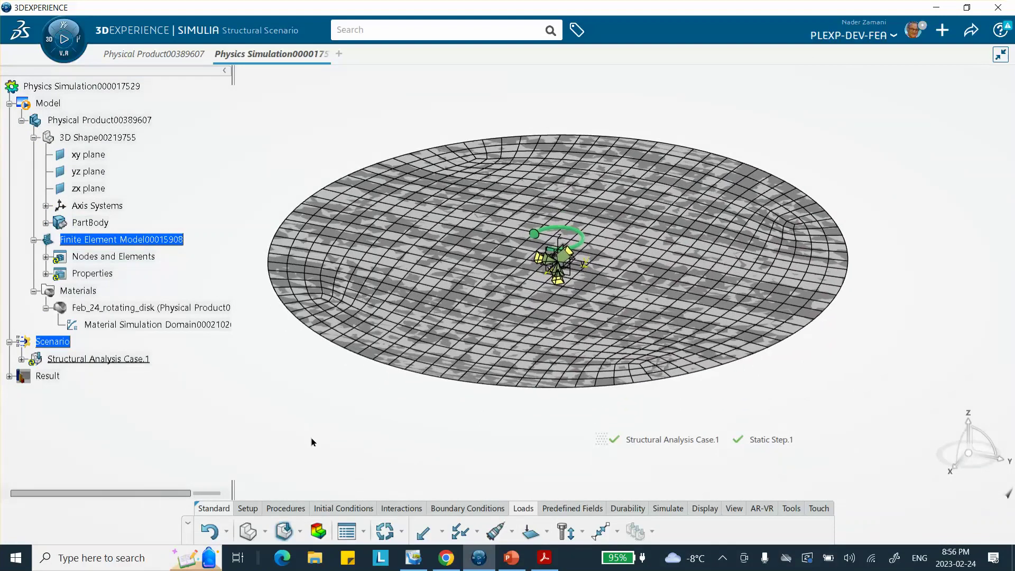
Save the simulation, then run the model and scenario checks and close their report
{"action": "left_click", "coordinate": [970, 31]}
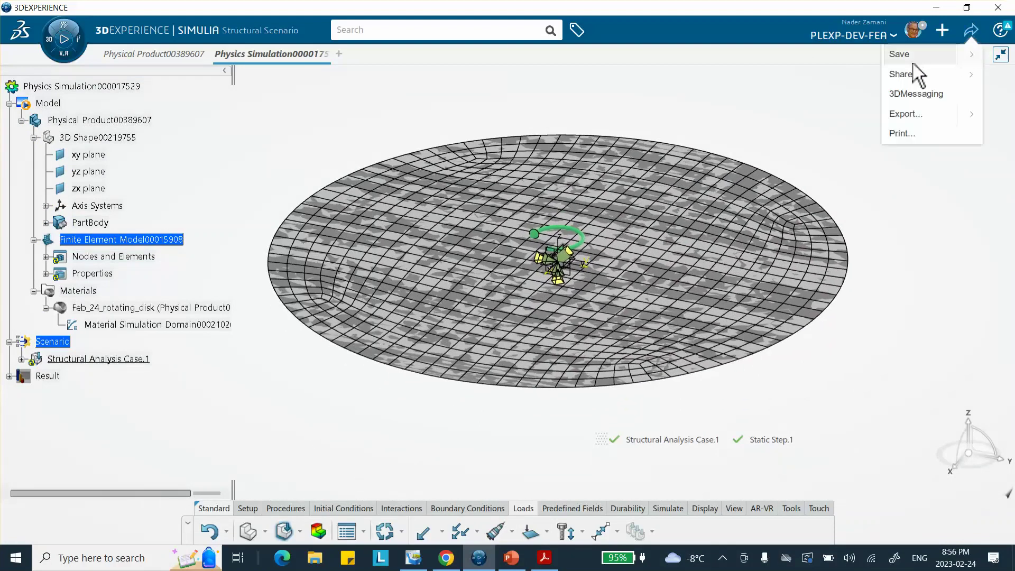
{"action": "left_click", "coordinate": [905, 55]}
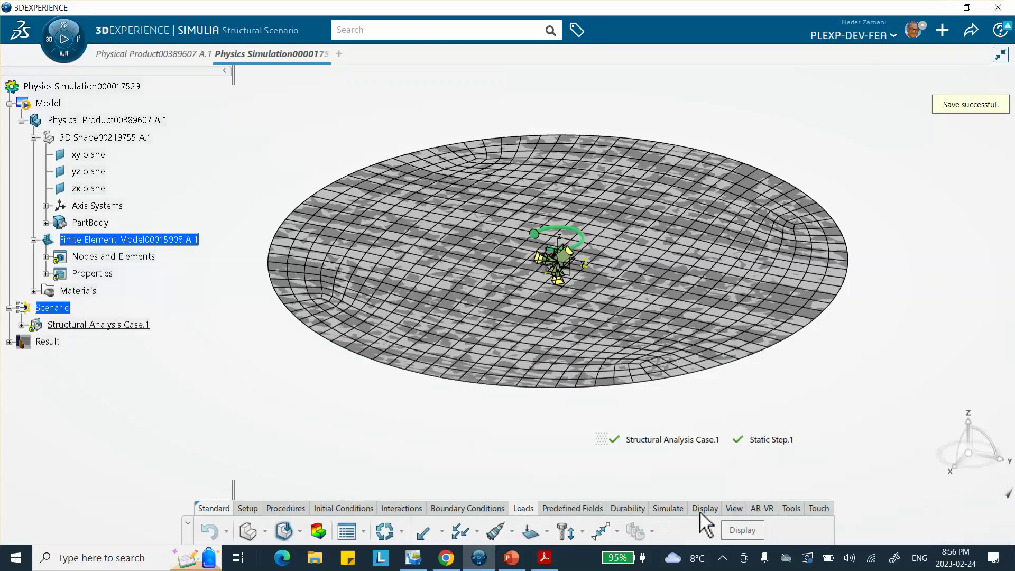
{"action": "left_click", "coordinate": [667, 507]}
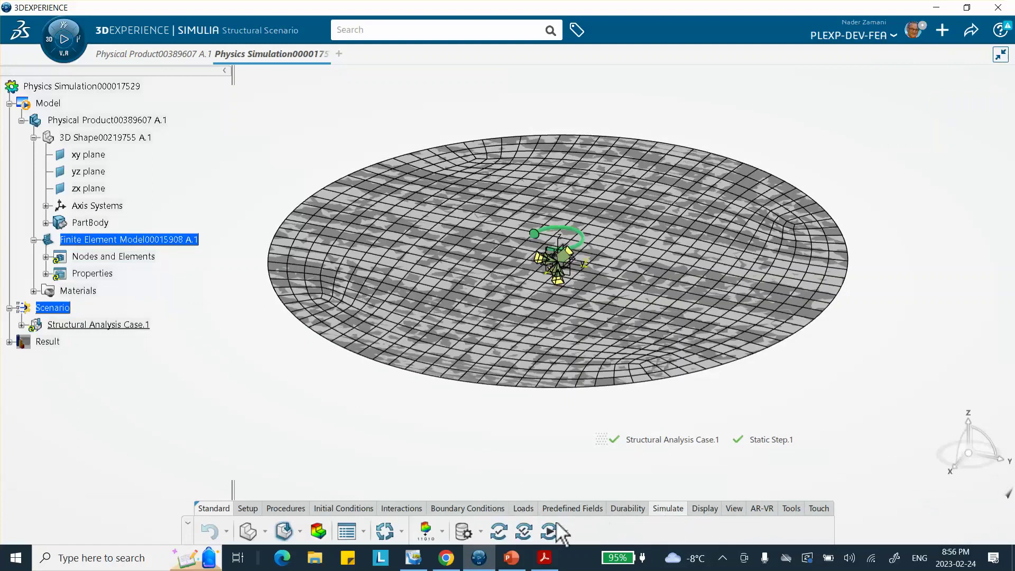
{"action": "left_click", "coordinate": [498, 532]}
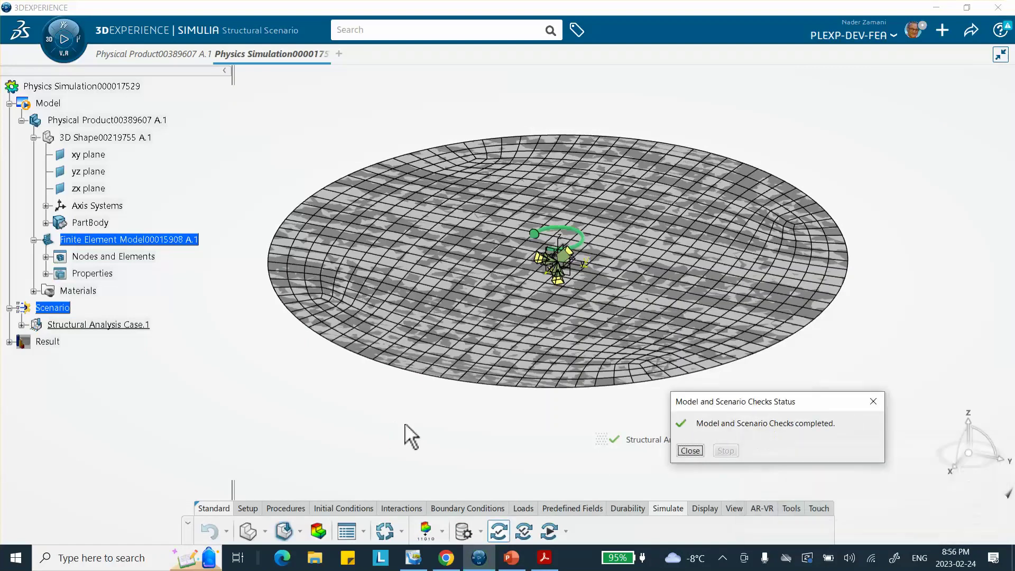
{"action": "left_click", "coordinate": [694, 452]}
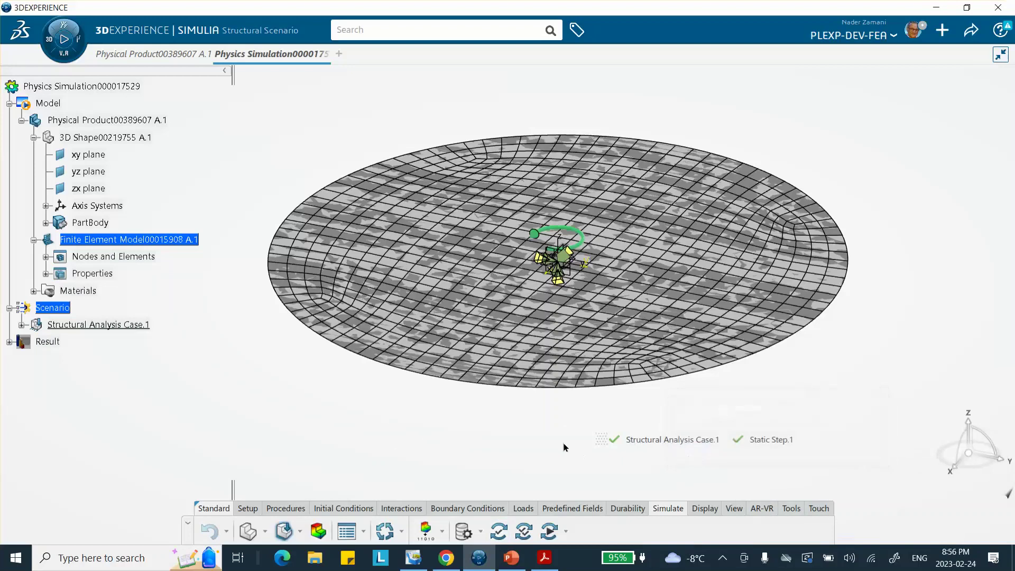
Run the simulation checks locally on 4 cores, review the two warnings, and close the report
{"action": "left_click", "coordinate": [523, 531]}
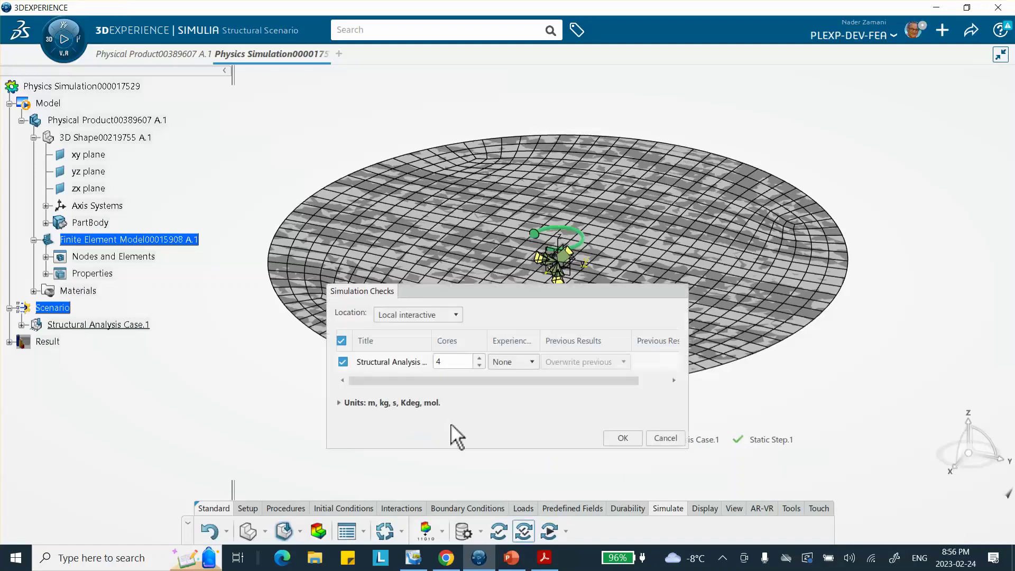
{"action": "left_click", "coordinate": [623, 439]}
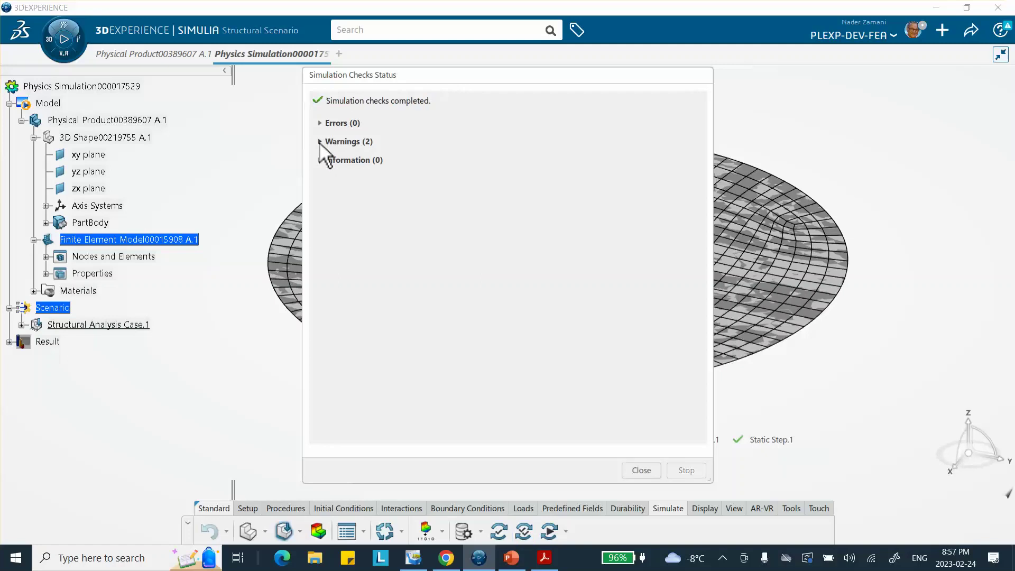
{"action": "left_click", "coordinate": [319, 142]}
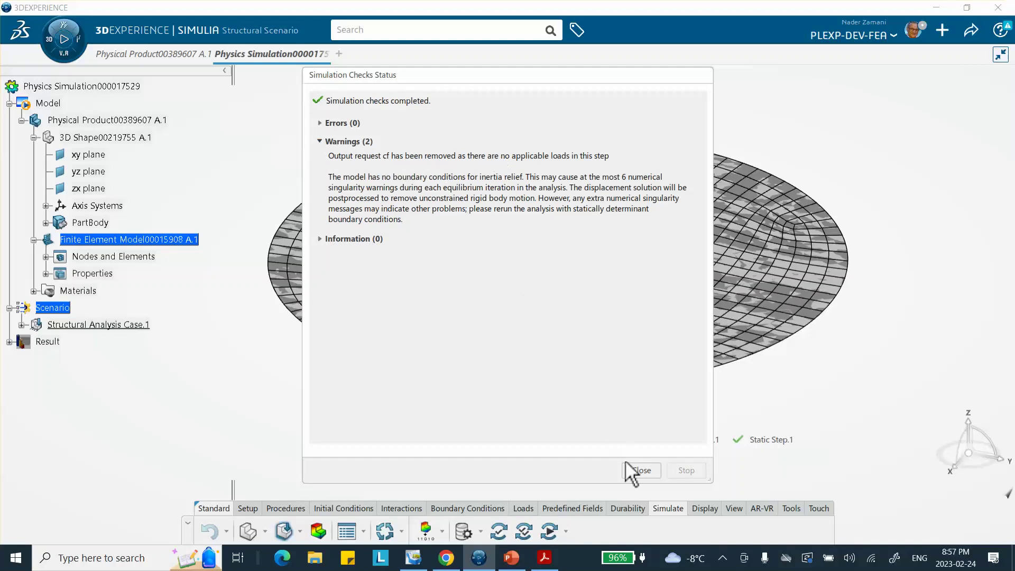
{"action": "left_click", "coordinate": [641, 470]}
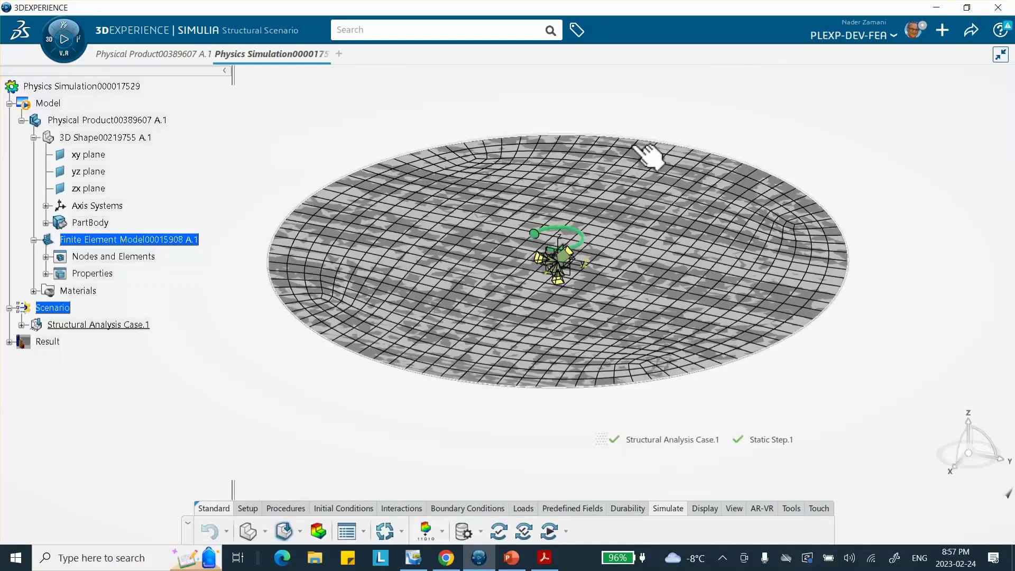
Launch Structural Analysis Case.1 as a local interactive run on 4 cores
{"action": "left_click", "coordinate": [549, 531]}
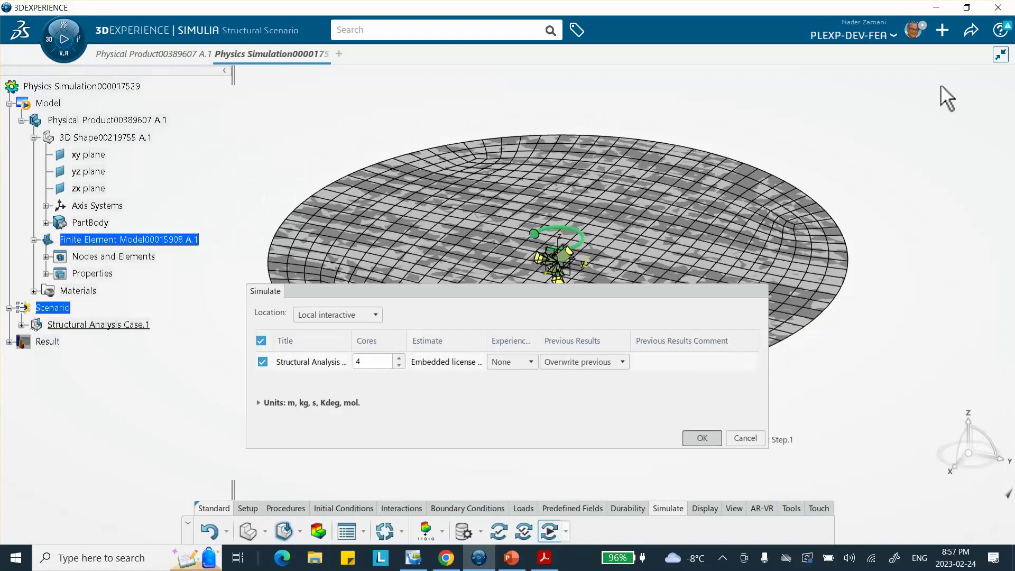
{"action": "key", "text": "Return"}
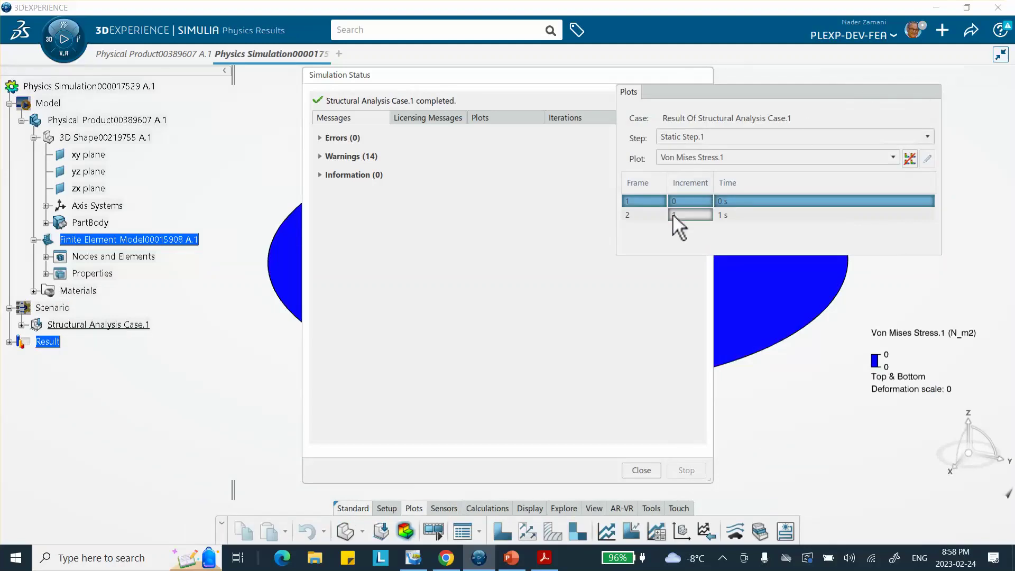
Show the Von Mises stress plot at the final 1 s frame and close the status report
{"action": "left_click", "coordinate": [673, 214]}
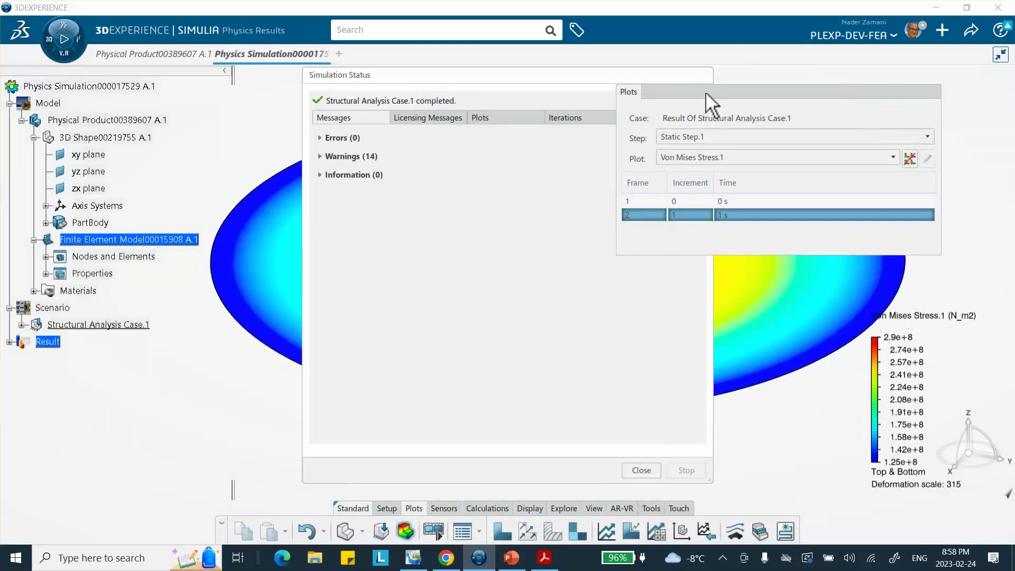
{"action": "left_click", "coordinate": [662, 200]}
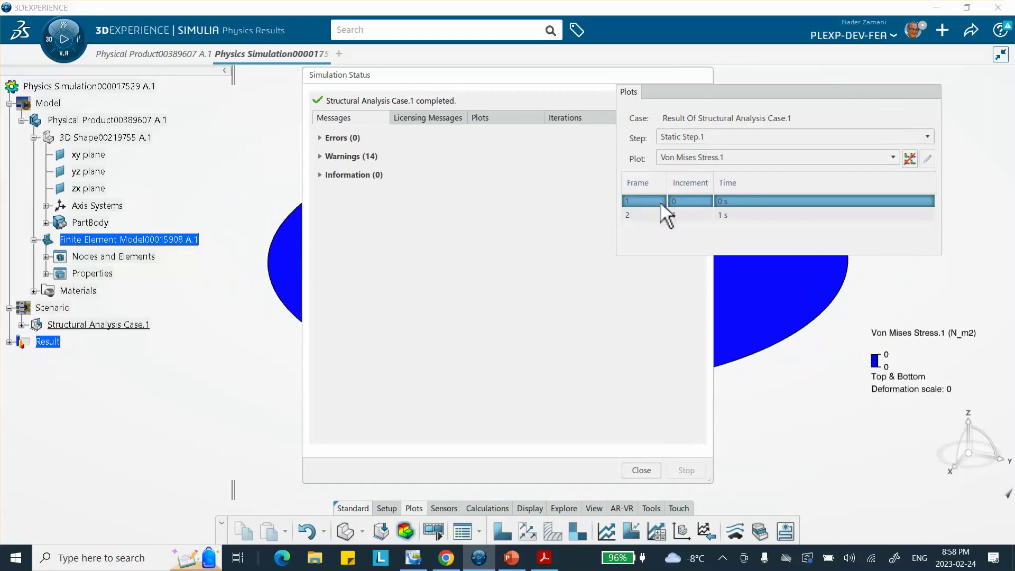
{"action": "left_click", "coordinate": [655, 212]}
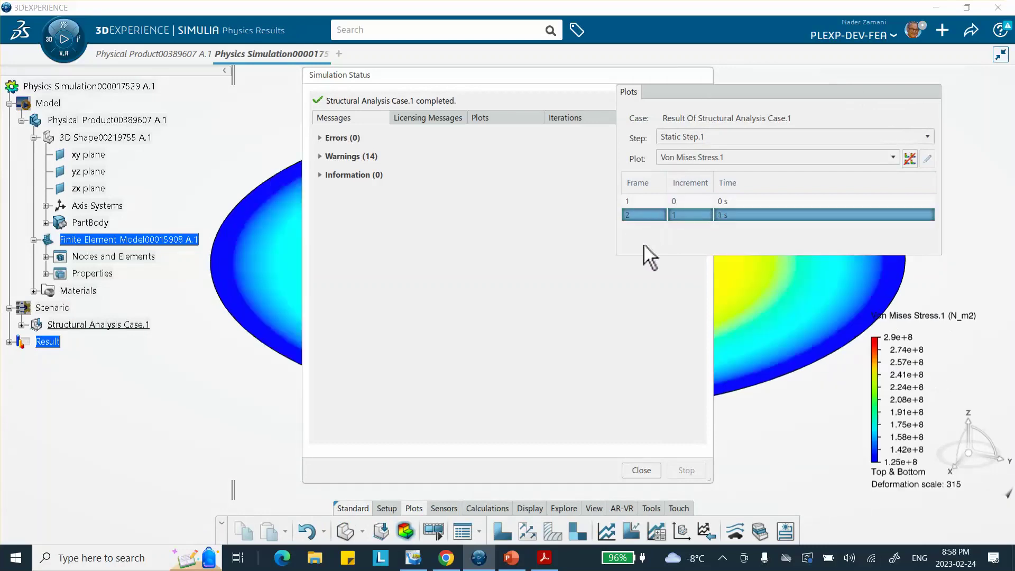
{"action": "left_click", "coordinate": [642, 470]}
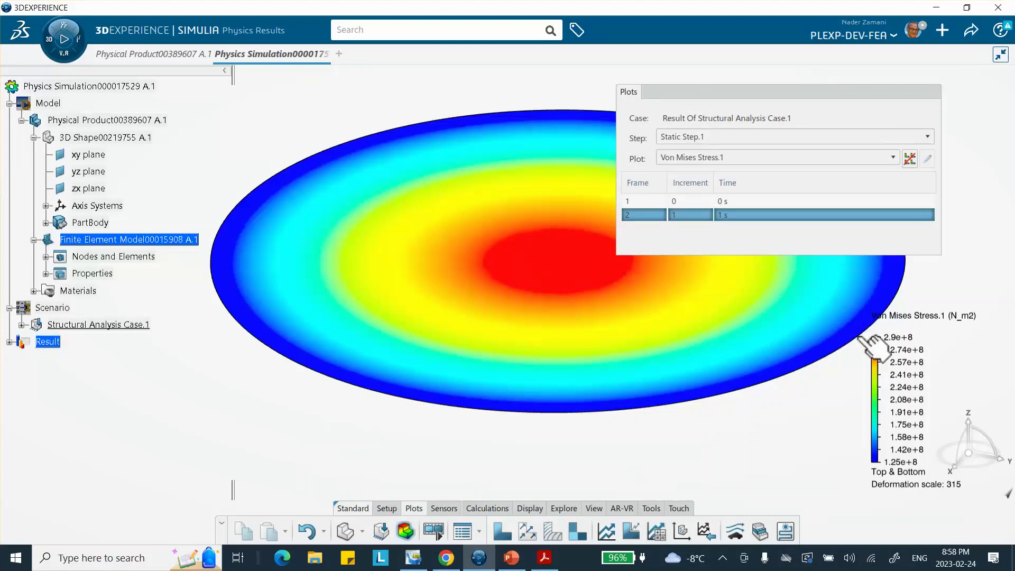
Close the Acrobat window from the taskbar
{"action": "scroll", "coordinate": [755, 315], "scroll_direction": "down", "scroll_amount": 3}
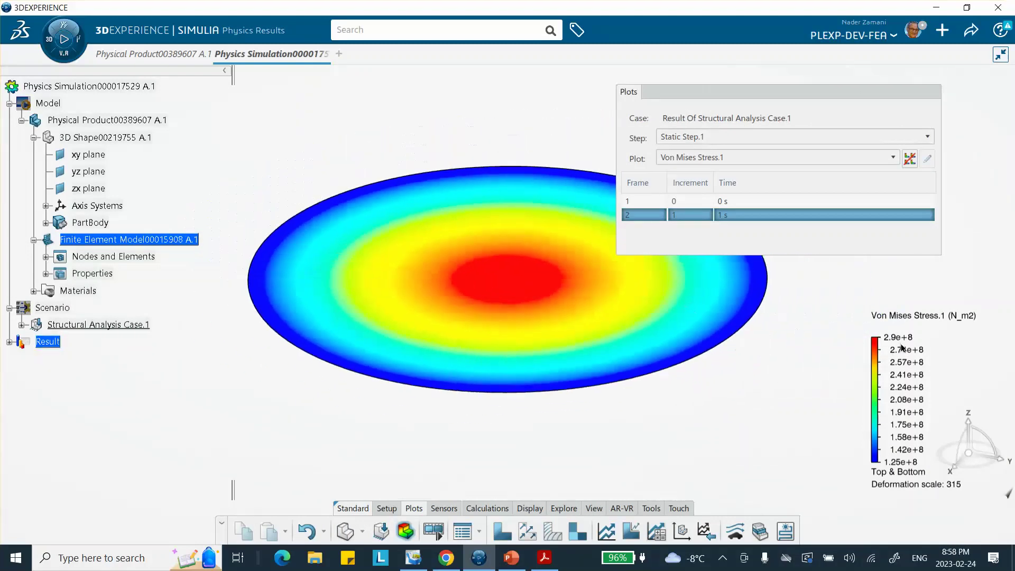
{"action": "right_click", "coordinate": [545, 558]}
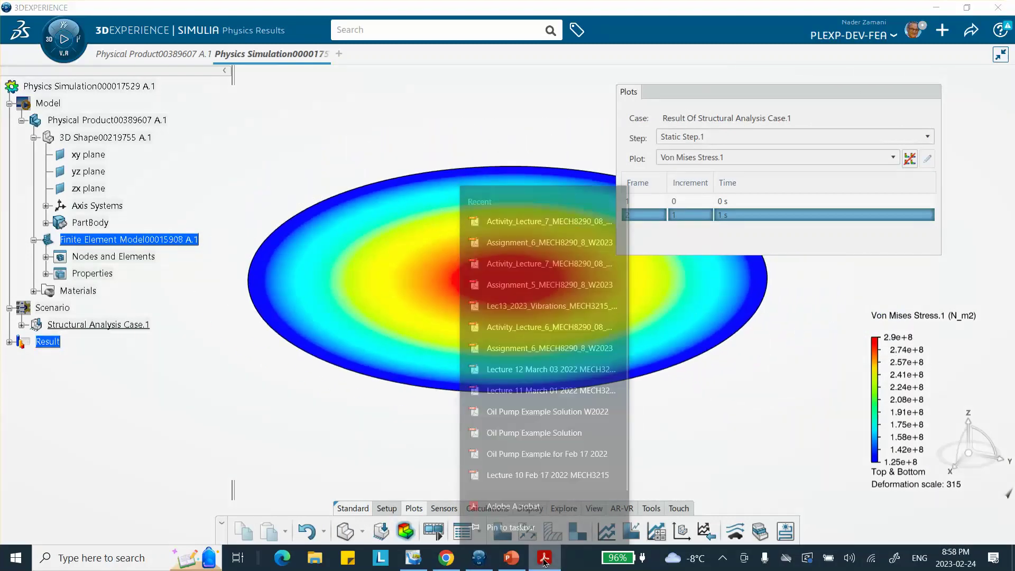
{"action": "left_click", "coordinate": [511, 529]}
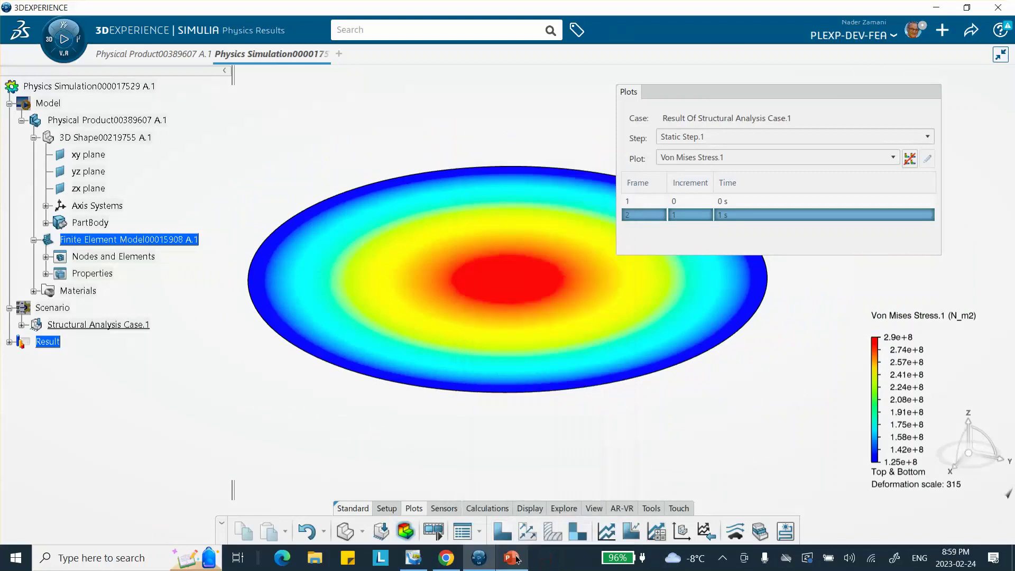
Compare the slide's analytical stresses 1.254·10^8 and 2.905·10^8 against the Von Mises results
{"action": "left_click", "coordinate": [511, 558]}
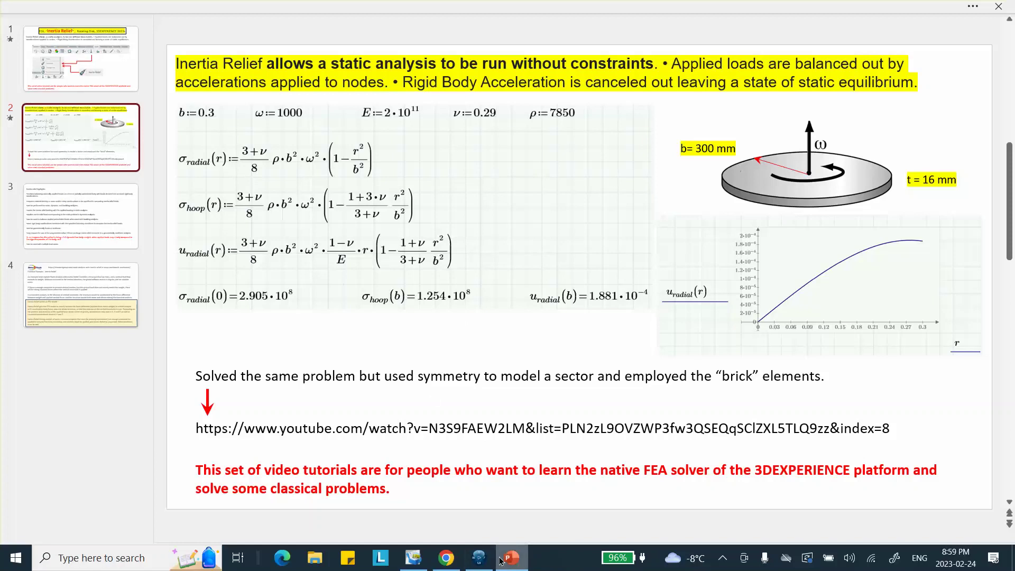
{"action": "left_click", "coordinate": [478, 562]}
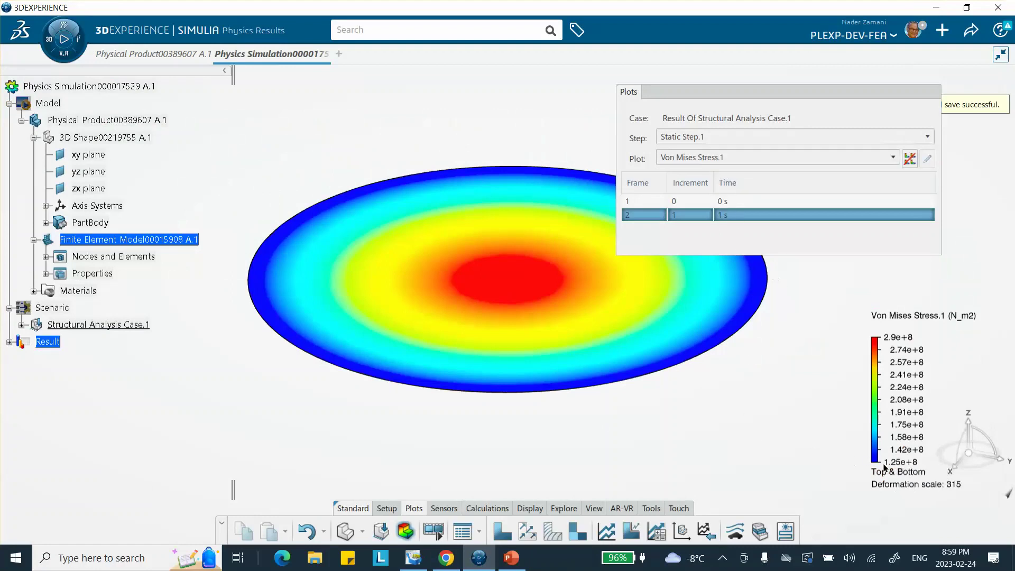
Switch the contour plot from von Mises stress to Displacement.1, ranging 0.0106 to 0.19 mm
{"action": "mouse_move", "coordinate": [719, 309]}
{"action": "mouse_move", "coordinate": [756, 315]}
{"action": "left_click", "coordinate": [735, 159]}
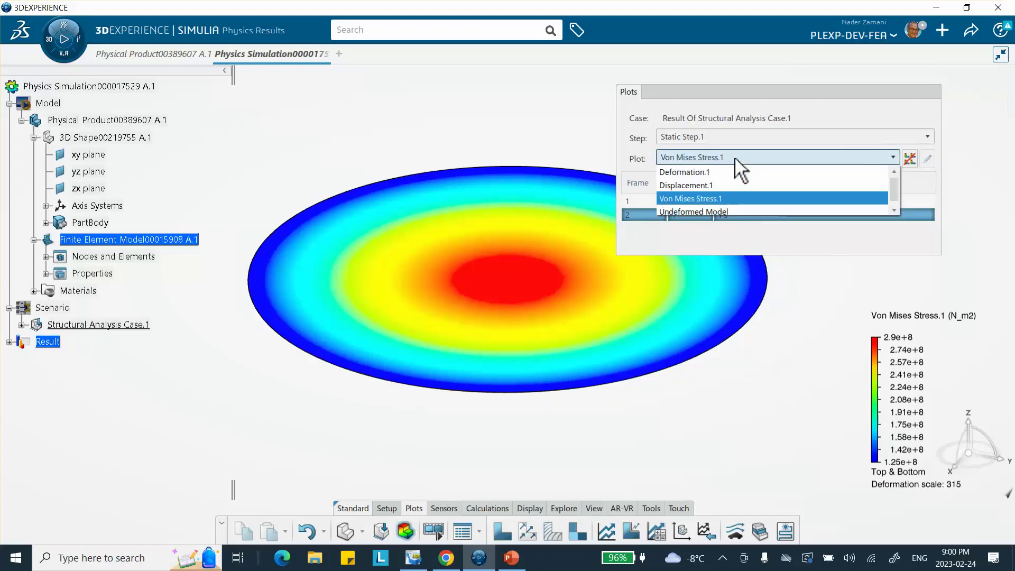
{"action": "left_click", "coordinate": [728, 186]}
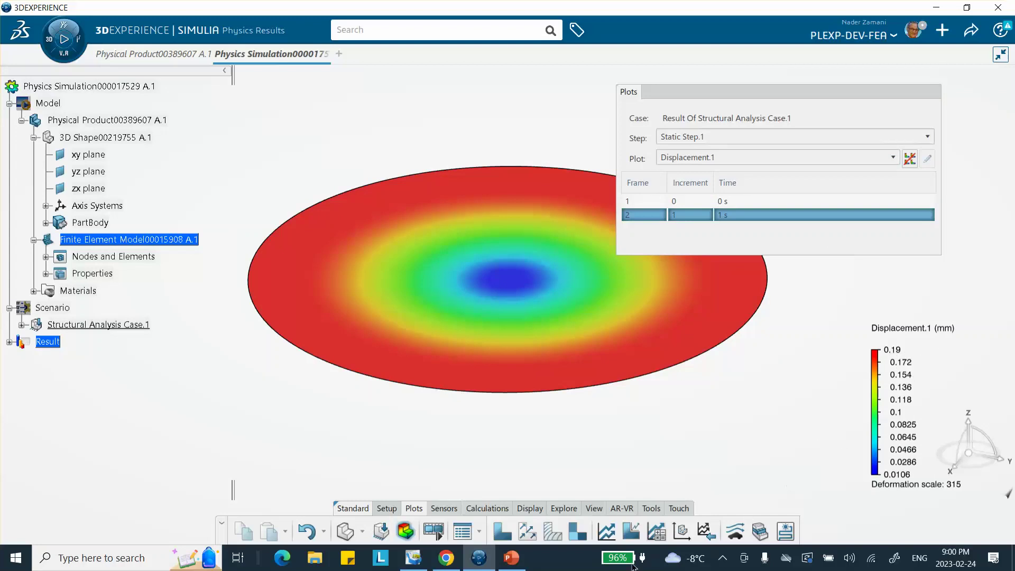
Check the displacement against the slide's analytical 1.881·10^-4 m, then collapse the Plots panel
{"action": "left_click", "coordinate": [511, 558]}
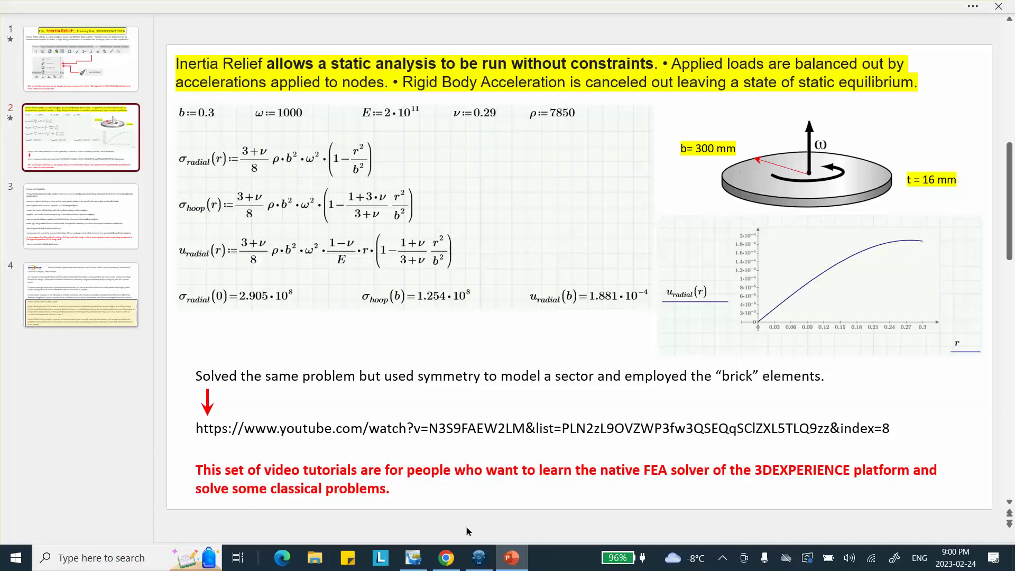
{"action": "left_click", "coordinate": [478, 558]}
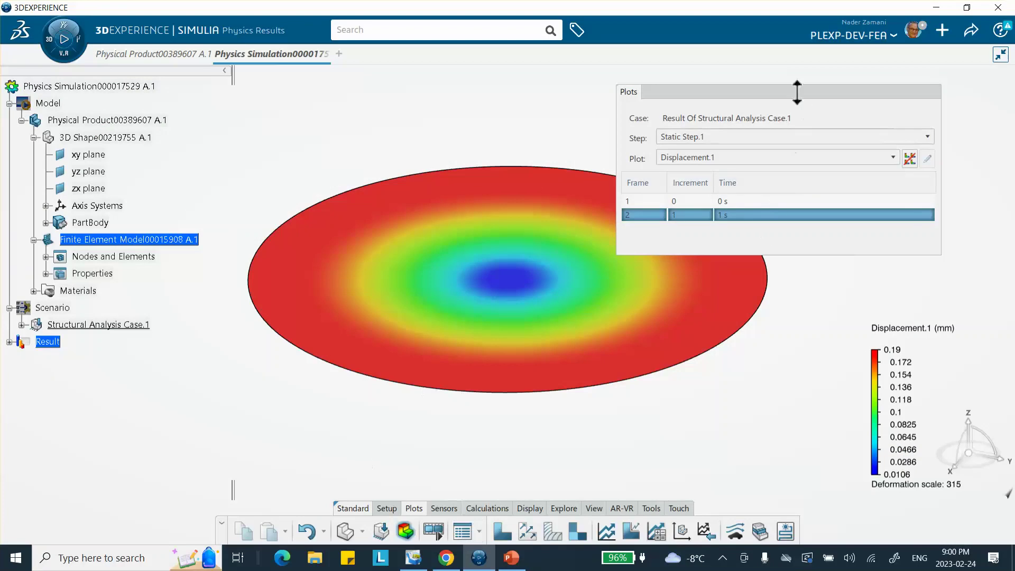
{"action": "left_click_drag", "start_coordinate": [796, 91], "coordinate": [797, 91]}
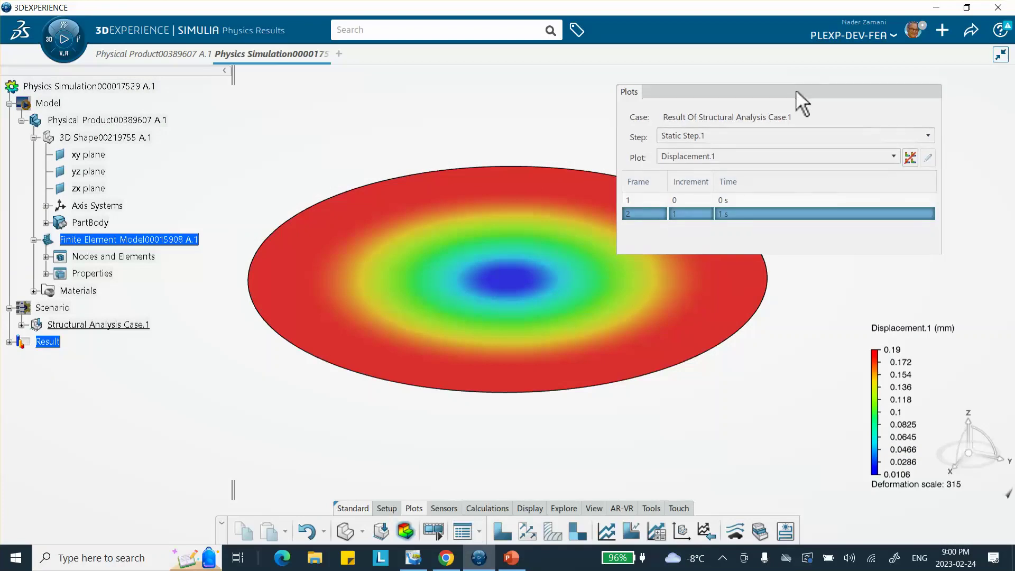
{"action": "left_click", "coordinate": [797, 91]}
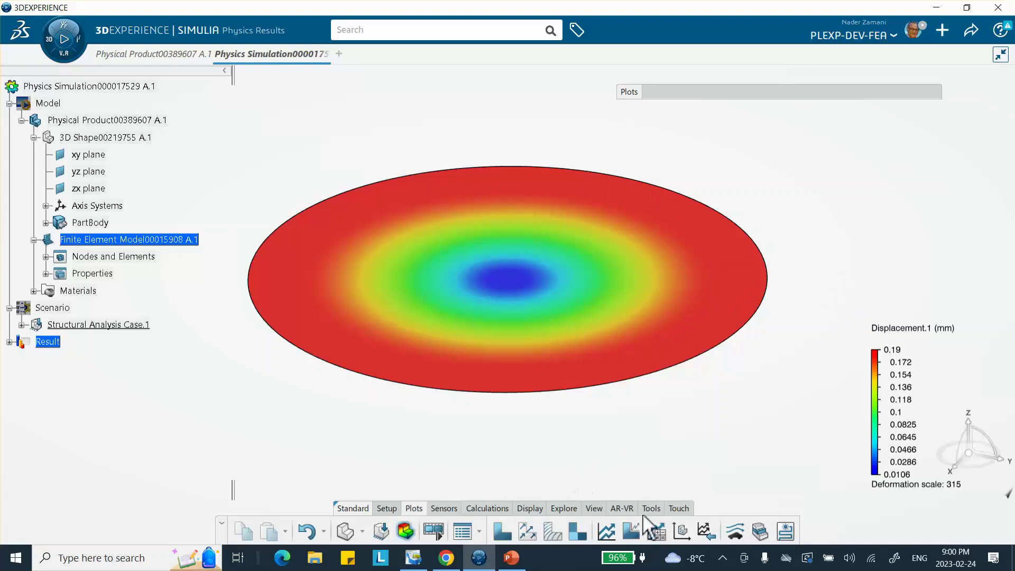
{"action": "left_click", "coordinate": [387, 509]}
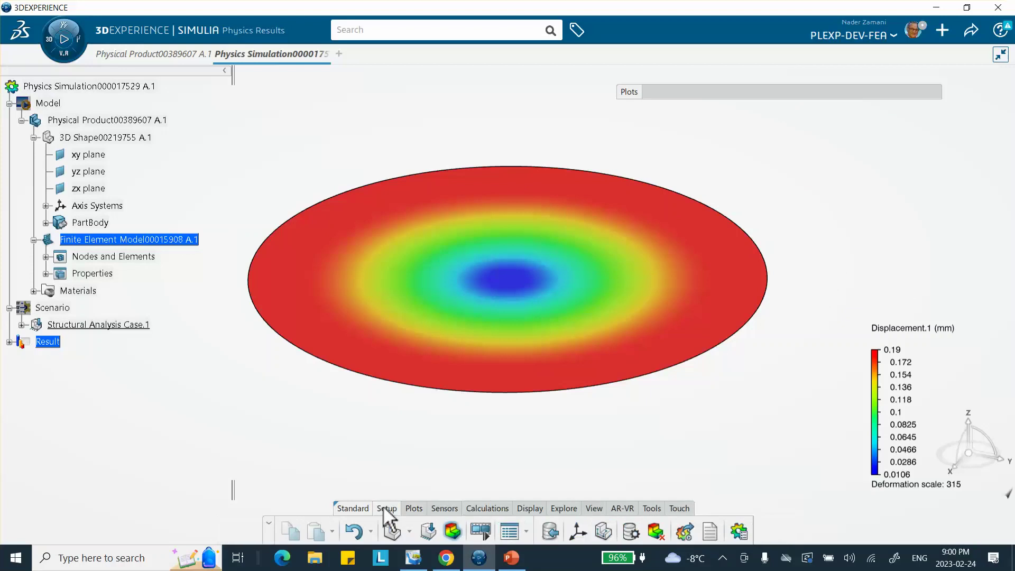
{"action": "left_click", "coordinate": [603, 532]}
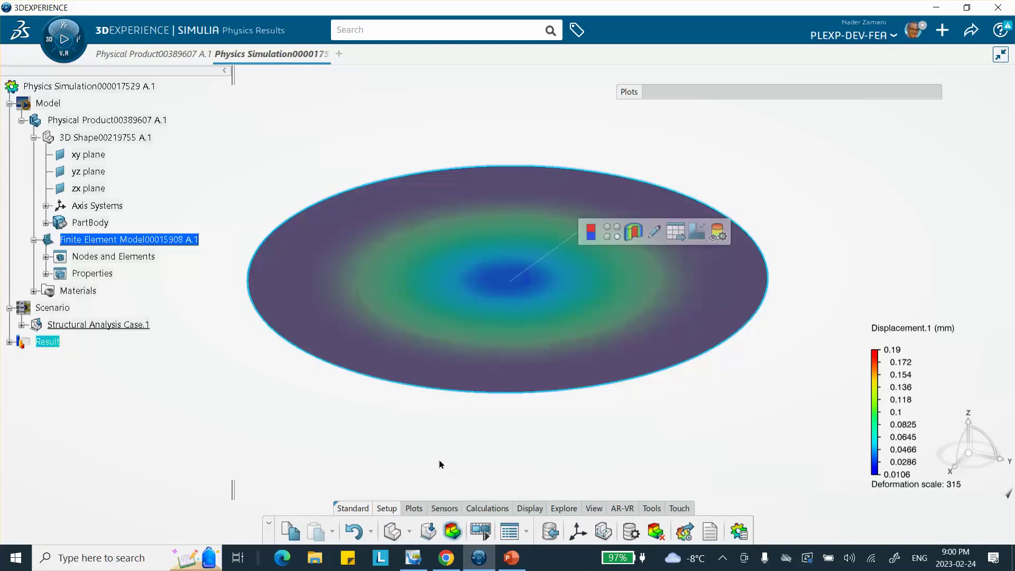
{"action": "key", "text": "Escape"}
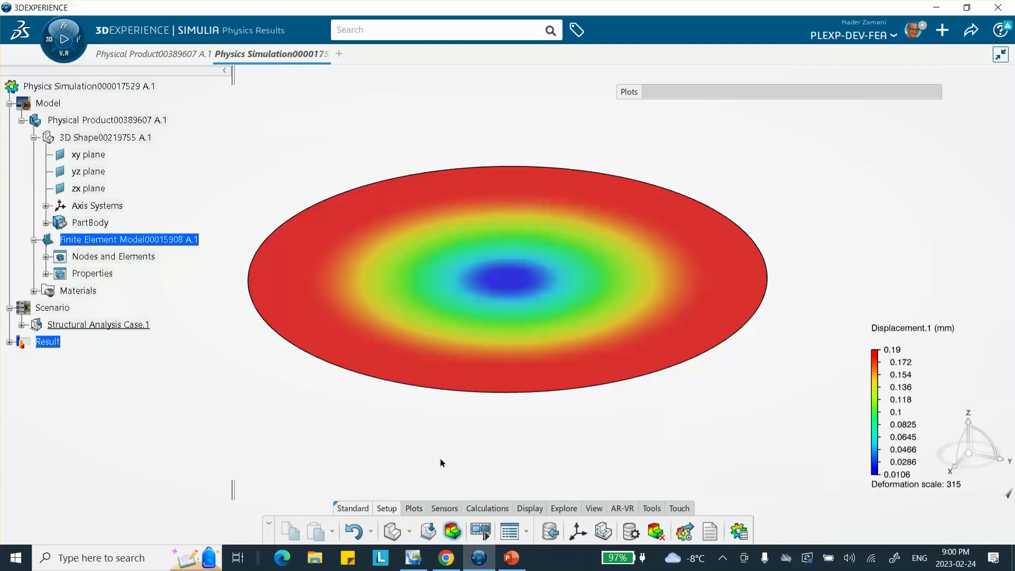
{"action": "left_click", "coordinate": [415, 508]}
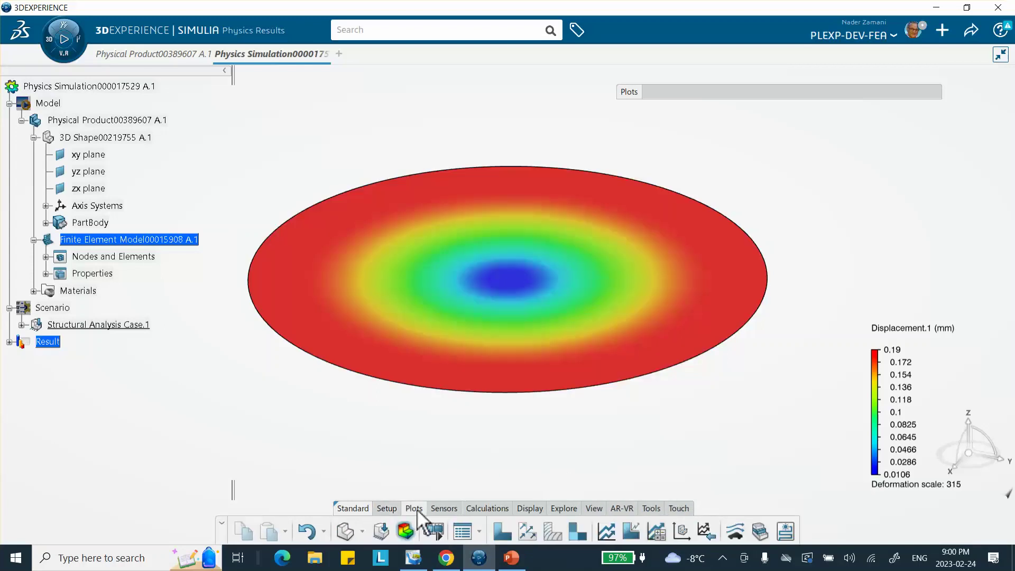
Start an XY Plot from Path with a new Nodes-type Path.1, with dialogs and disk moved clear
{"action": "left_click", "coordinate": [682, 532]}
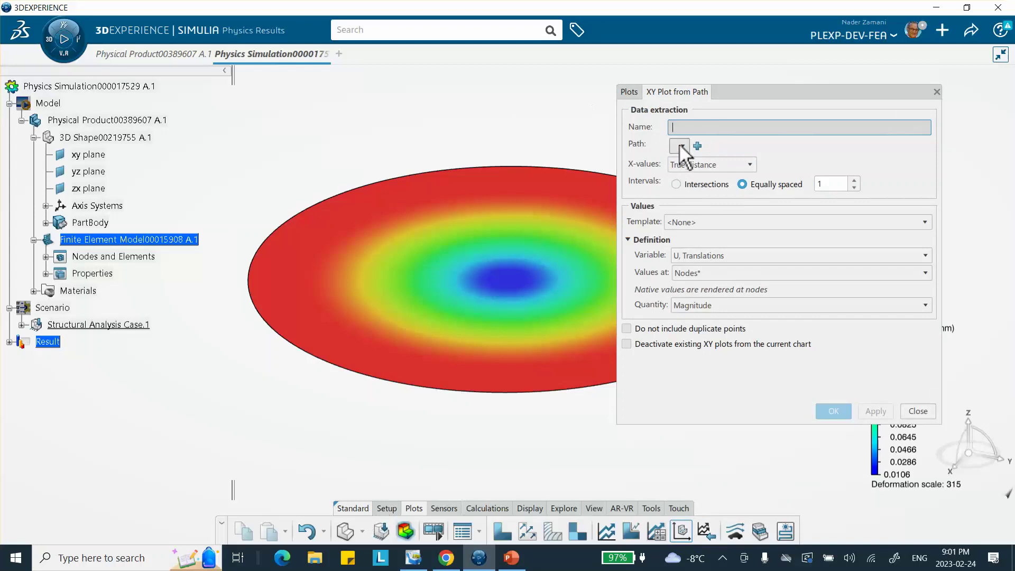
{"action": "left_click", "coordinate": [696, 148]}
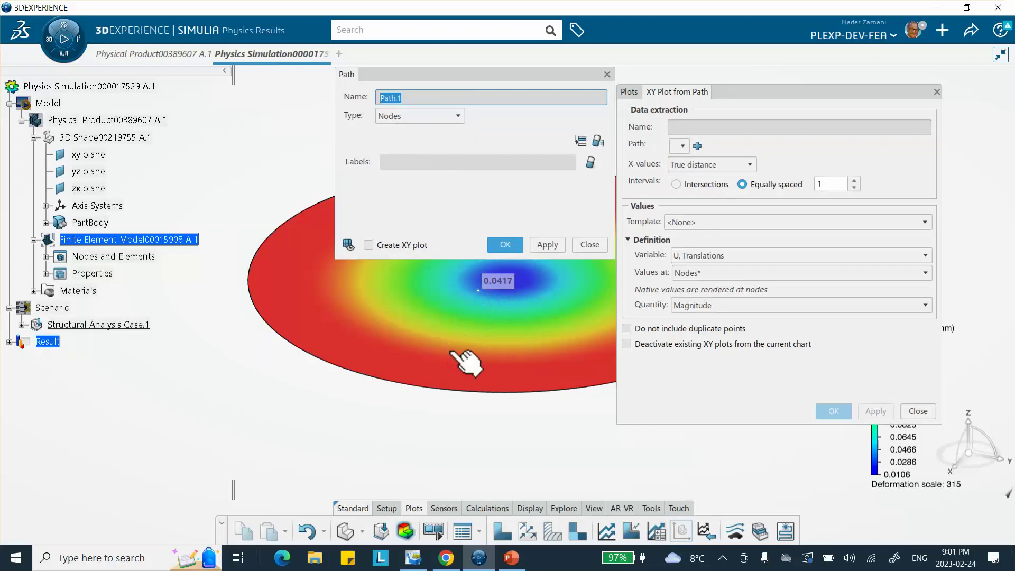
{"action": "left_click_drag", "start_coordinate": [739, 90], "coordinate": [811, 208]}
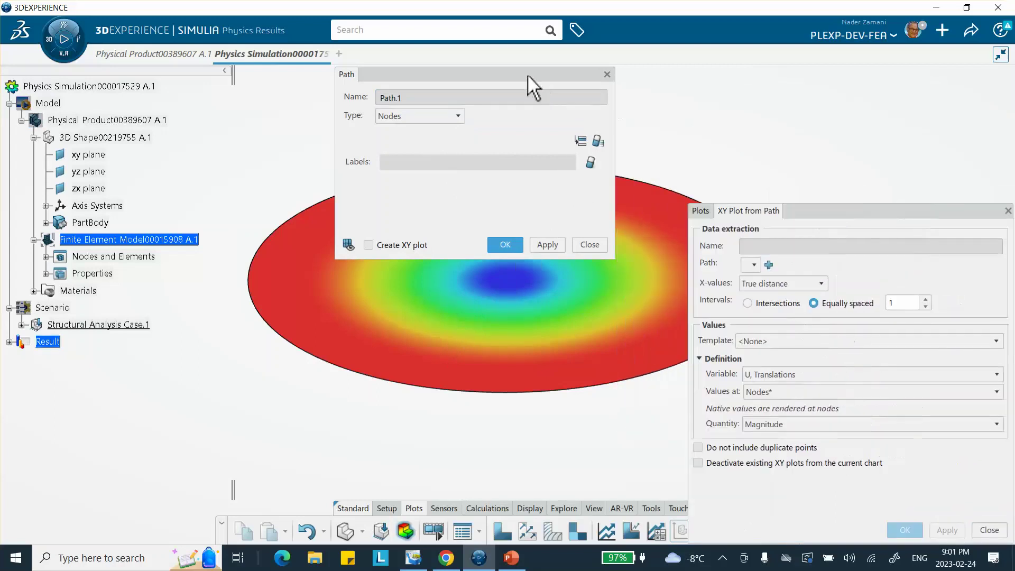
{"action": "left_click_drag", "start_coordinate": [528, 74], "coordinate": [857, 74]}
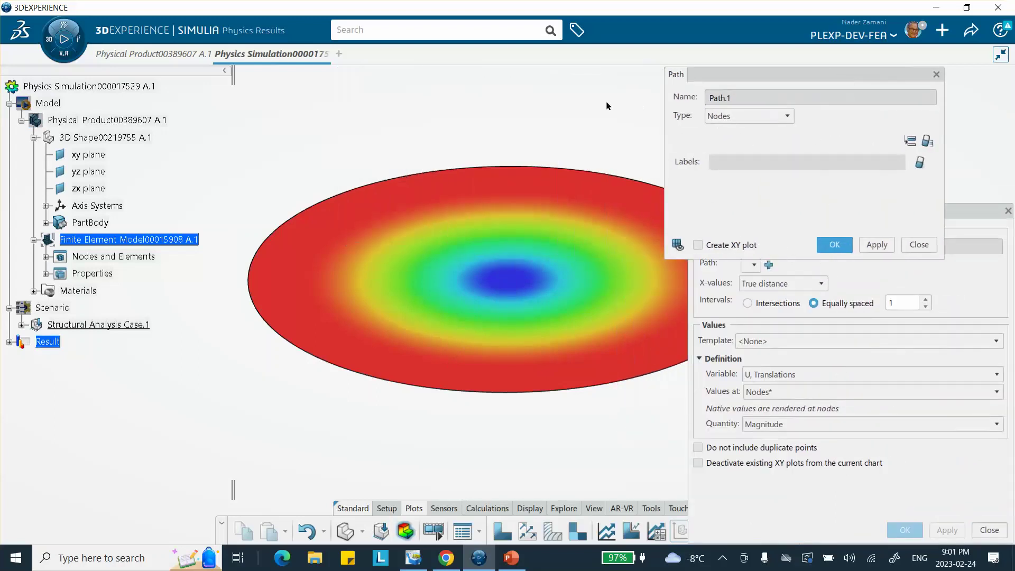
{"action": "middle_click_drag", "start_coordinate": [607, 106], "coordinate": [478, 172]}
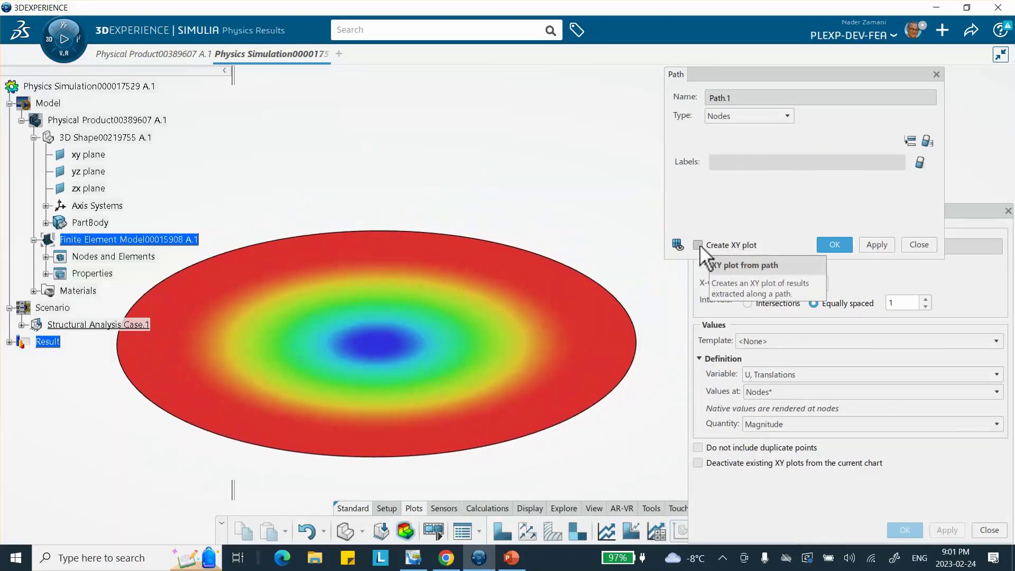
Pick a chain of twenty nodes for Path.1, from the disk centre radially out to the rim
{"action": "left_click", "coordinate": [381, 342]}
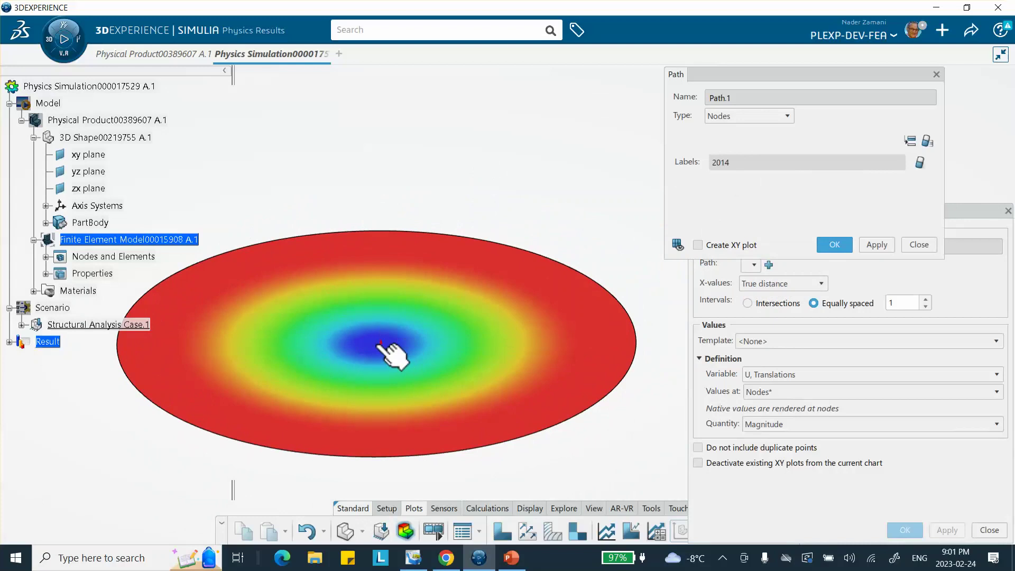
{"action": "left_click", "coordinate": [397, 342]}
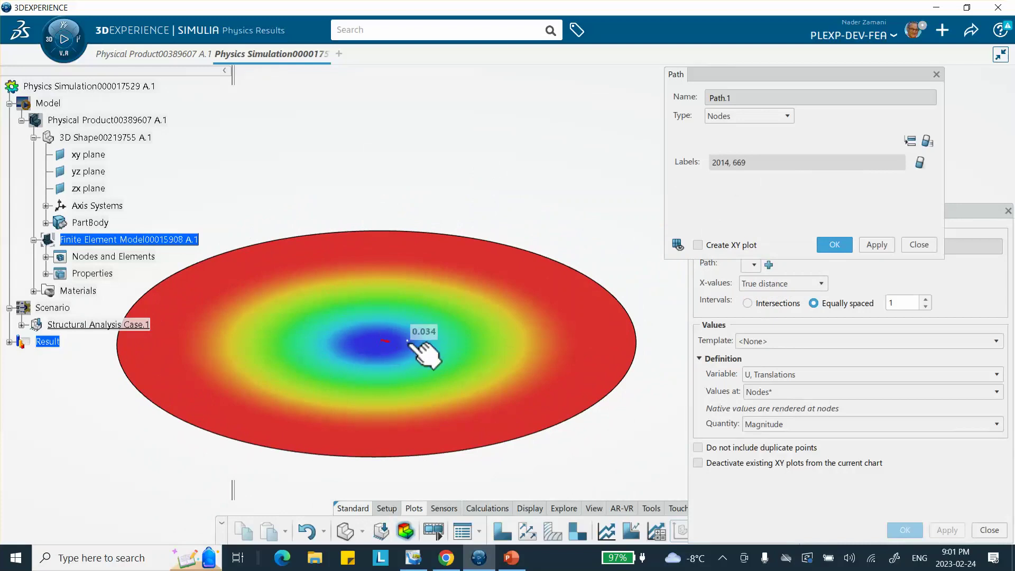
{"action": "left_click", "coordinate": [409, 344]}
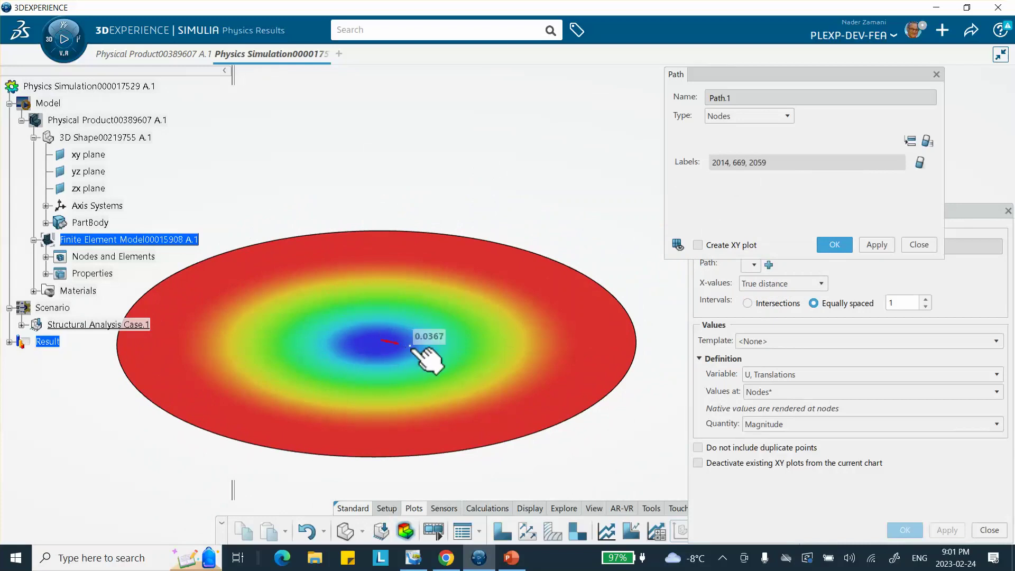
{"action": "left_click", "coordinate": [417, 346]}
{"action": "left_click", "coordinate": [421, 348]}
{"action": "left_click", "coordinate": [429, 349]}
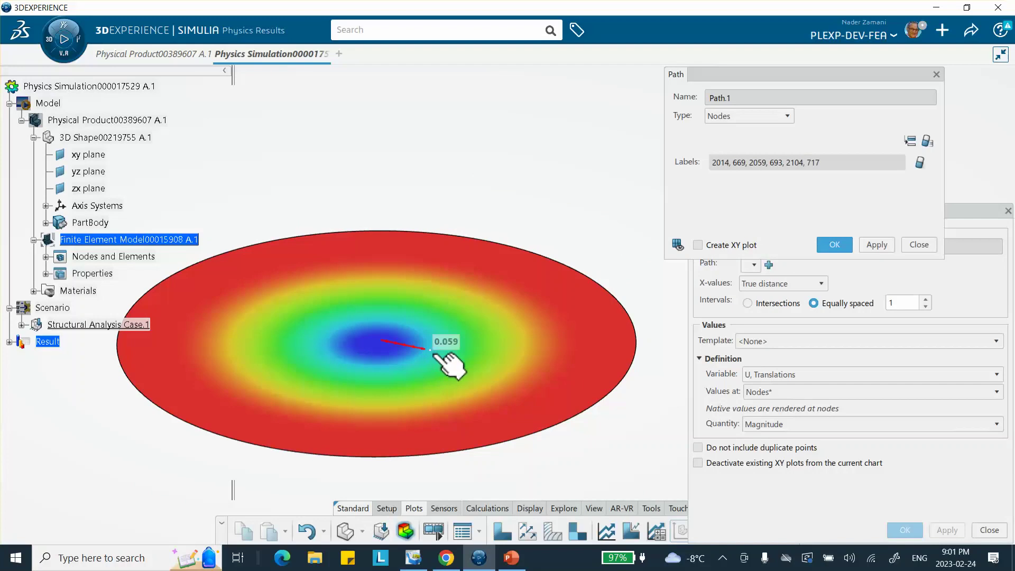
{"action": "left_click", "coordinate": [435, 351]}
{"action": "left_click", "coordinate": [443, 353]}
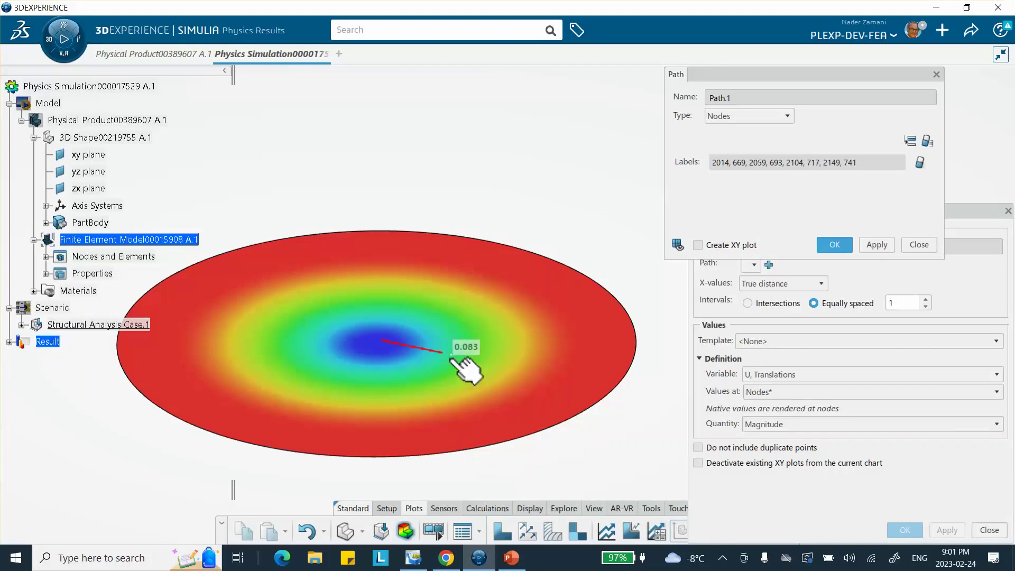
{"action": "left_click", "coordinate": [452, 355]}
{"action": "left_click", "coordinate": [456, 361]}
{"action": "left_click", "coordinate": [471, 364]}
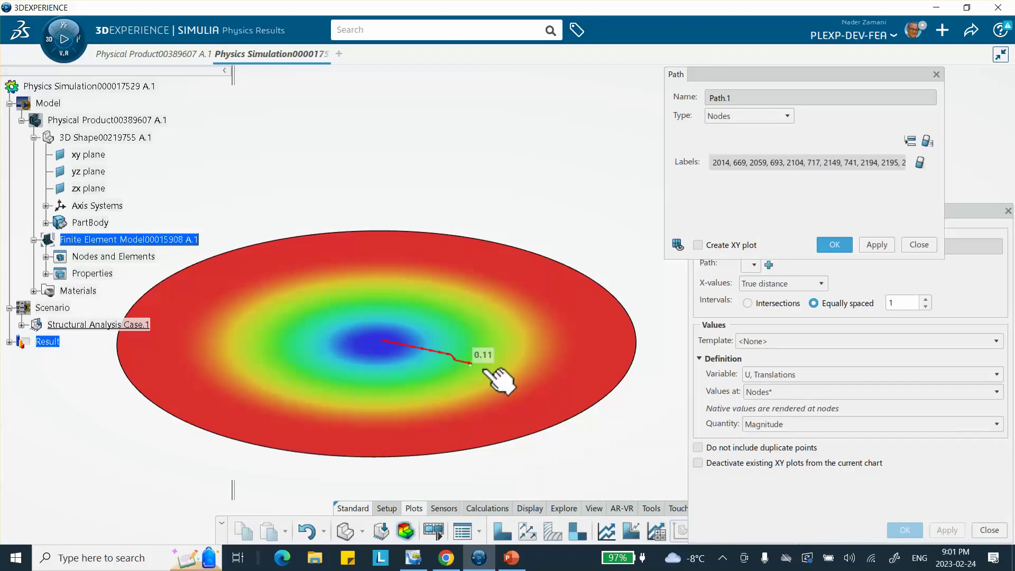
{"action": "left_click", "coordinate": [487, 370]}
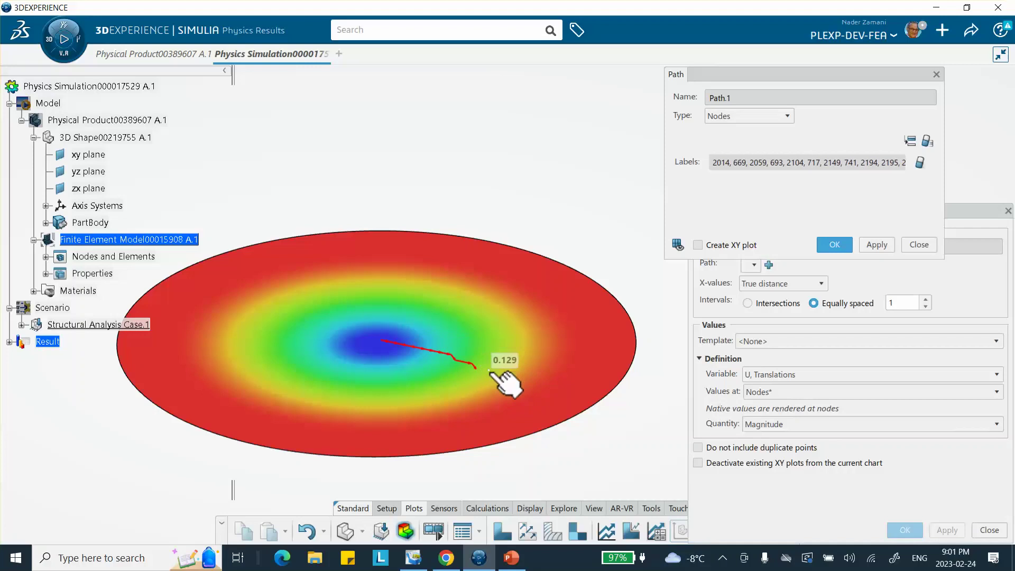
{"action": "left_click", "coordinate": [492, 373]}
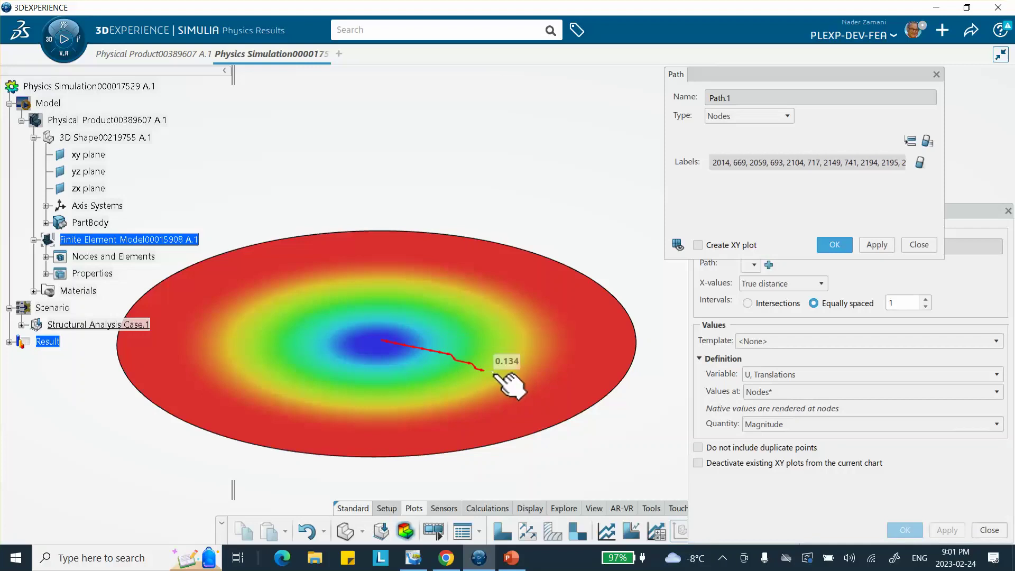
{"action": "left_click", "coordinate": [503, 375]}
{"action": "left_click", "coordinate": [512, 379]}
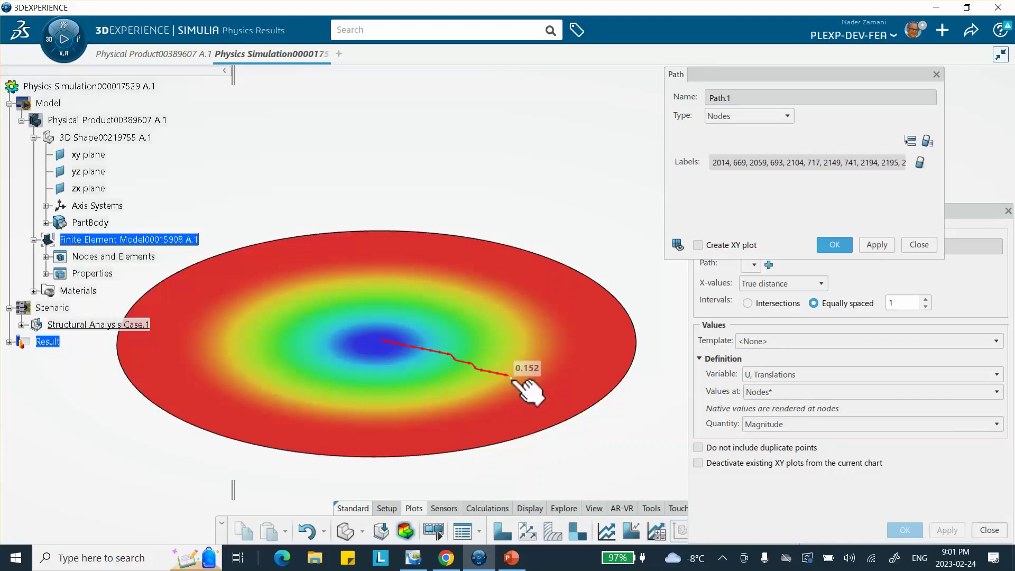
{"action": "left_click", "coordinate": [514, 379]}
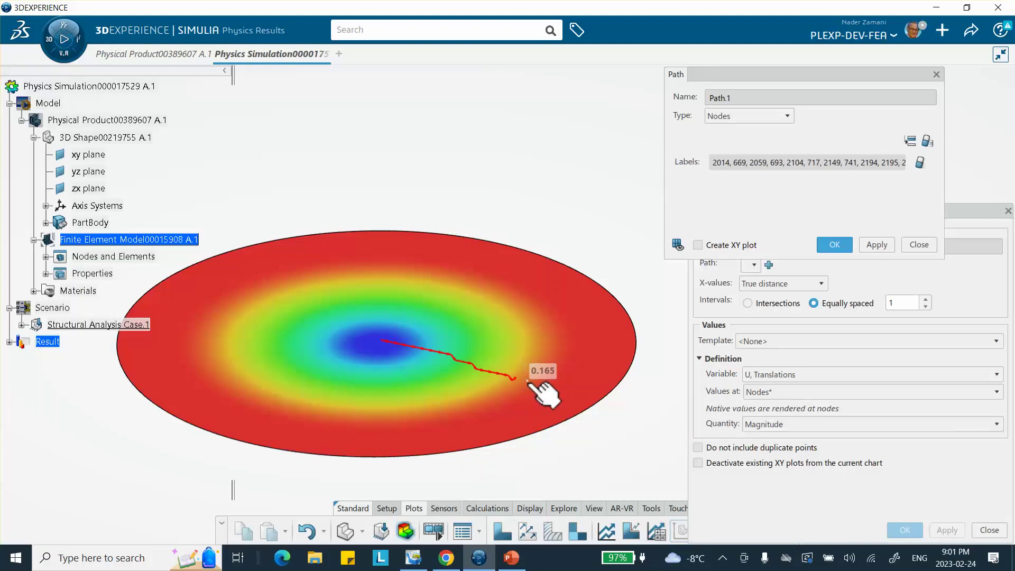
{"action": "left_click", "coordinate": [532, 380]}
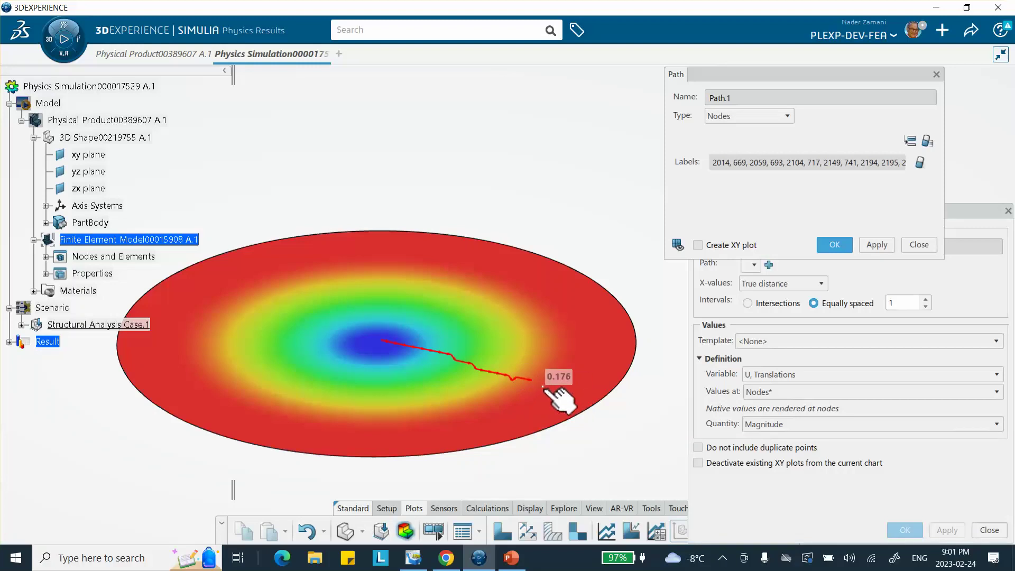
{"action": "left_click", "coordinate": [557, 390]}
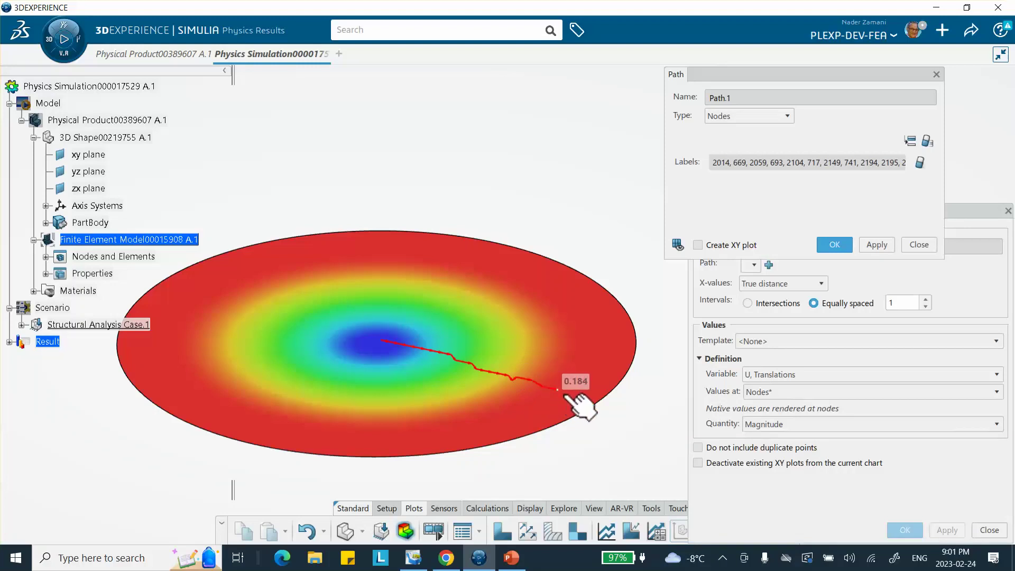
{"action": "left_click", "coordinate": [575, 397]}
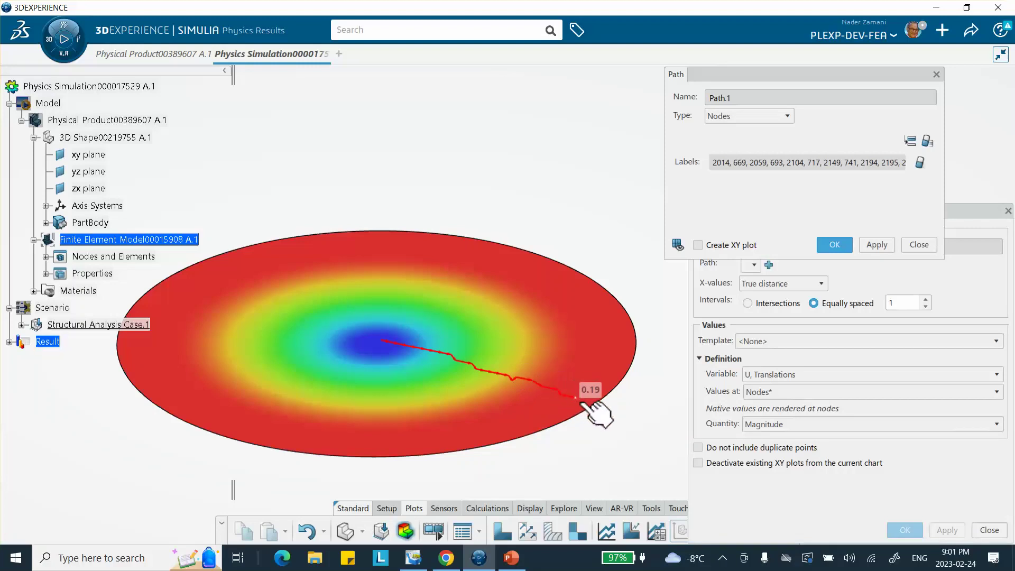
{"action": "left_click", "coordinate": [592, 403]}
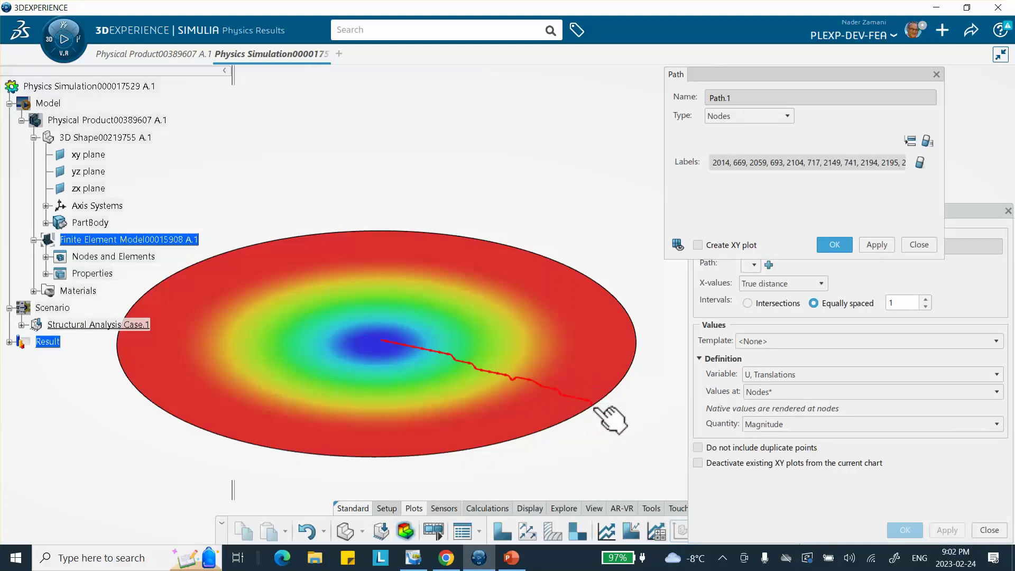
Confirm Path.1 and plot U translation magnitude versus length, rising from about 0.01 to 0.19 mm
{"action": "left_click", "coordinate": [834, 245]}
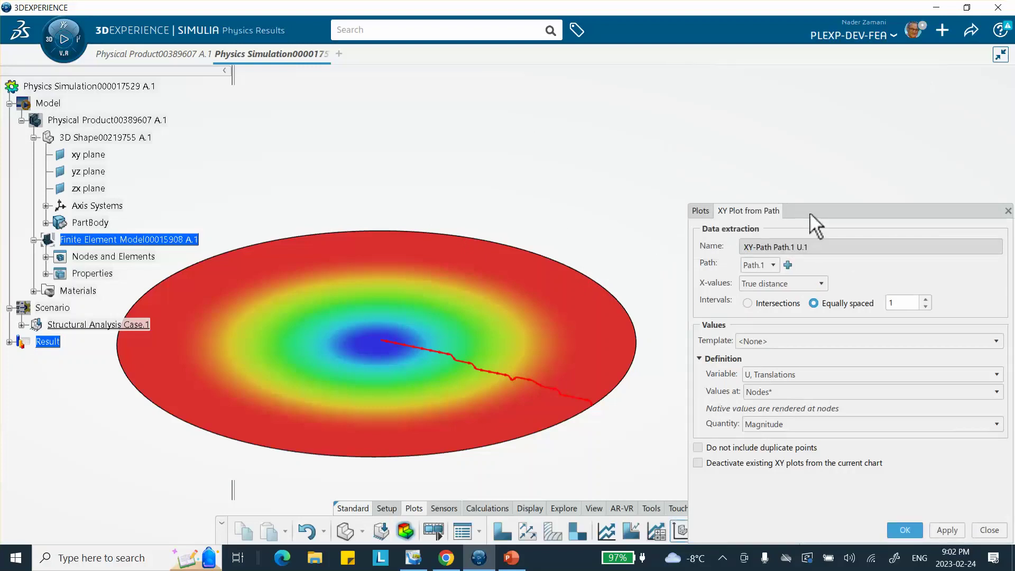
{"action": "left_click_drag", "start_coordinate": [814, 214], "coordinate": [767, 109]}
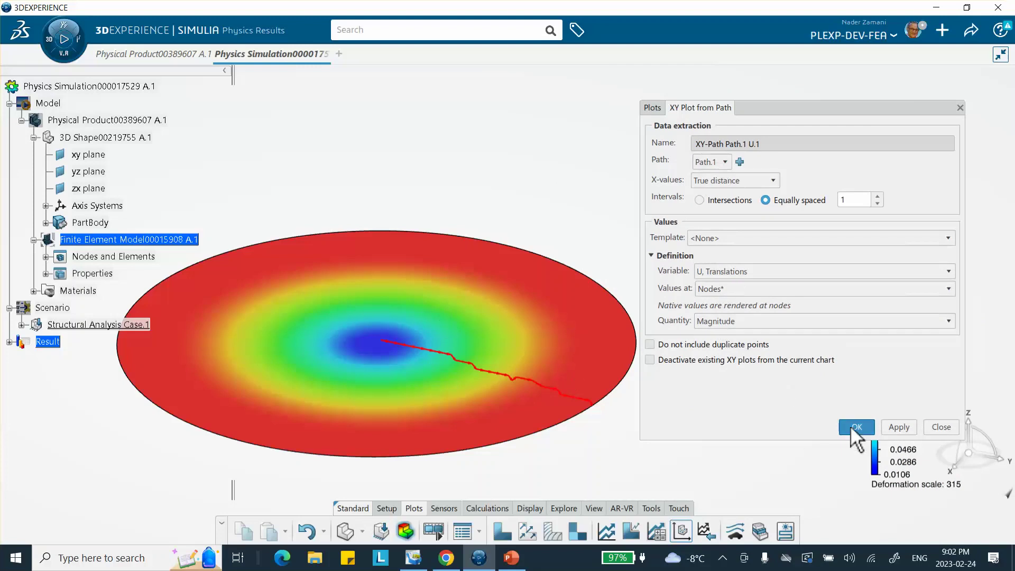
{"action": "left_click", "coordinate": [899, 427]}
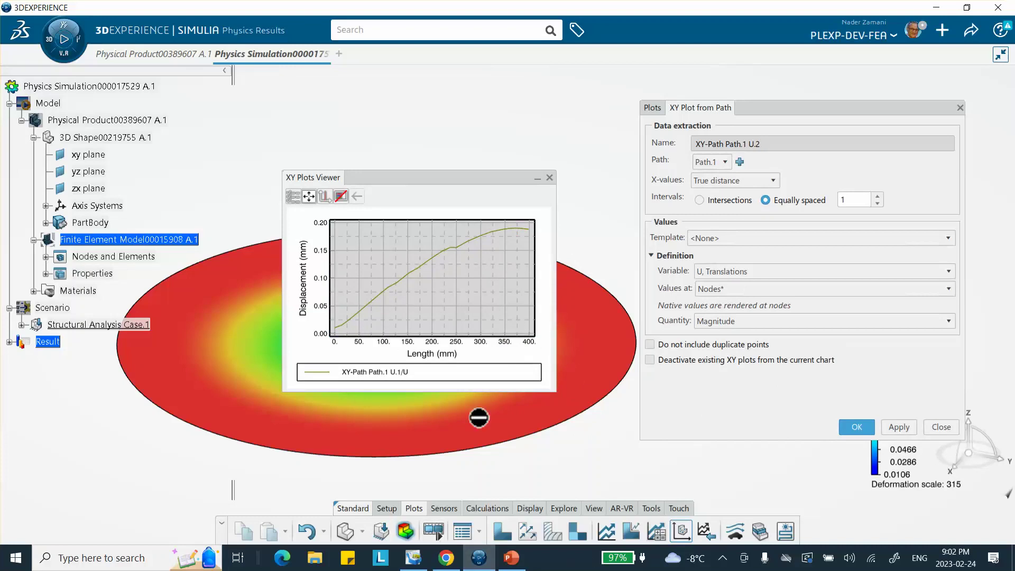
{"action": "left_click", "coordinate": [511, 557]}
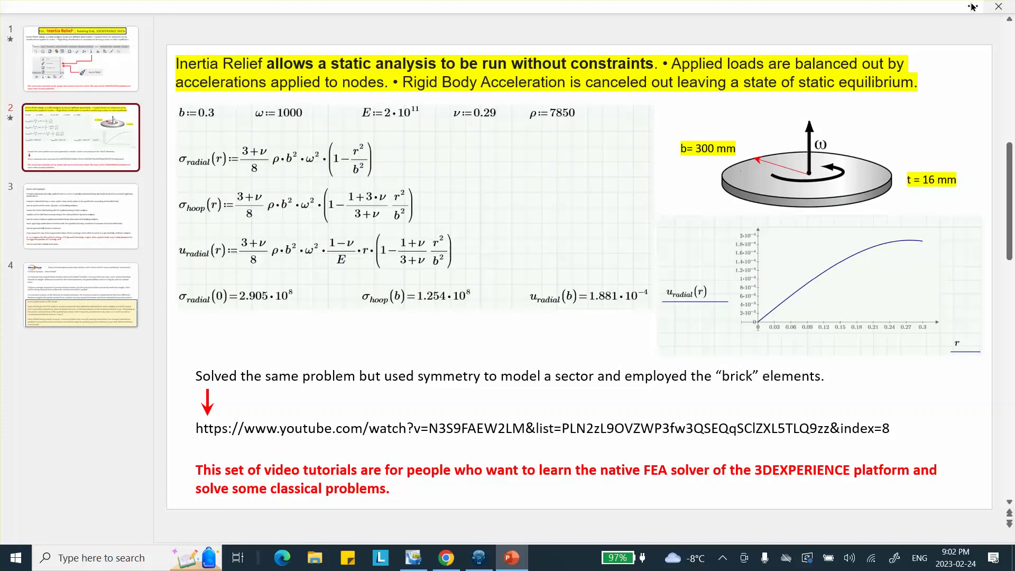
{"action": "left_click", "coordinate": [480, 561]}
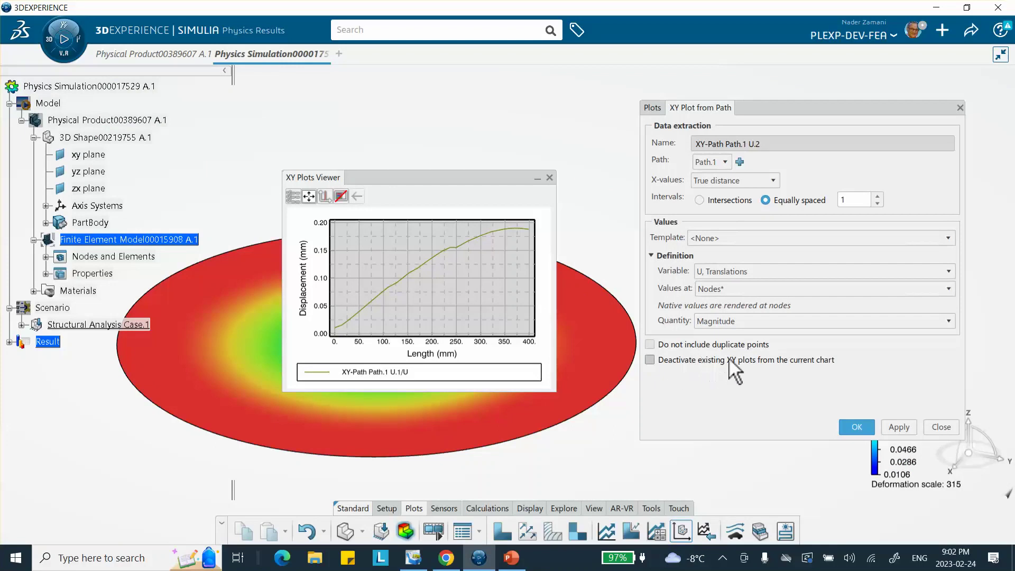
Turn on 'Deactivate existing XY plots' and set the variable to S, Stress components, Maximum Principal
{"action": "left_click", "coordinate": [649, 359]}
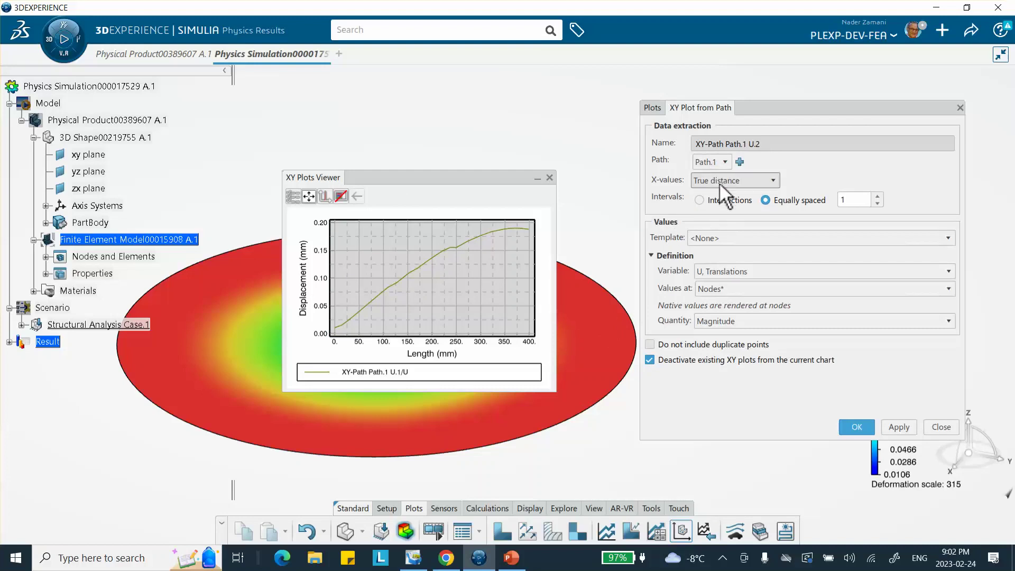
{"action": "left_click", "coordinate": [713, 273]}
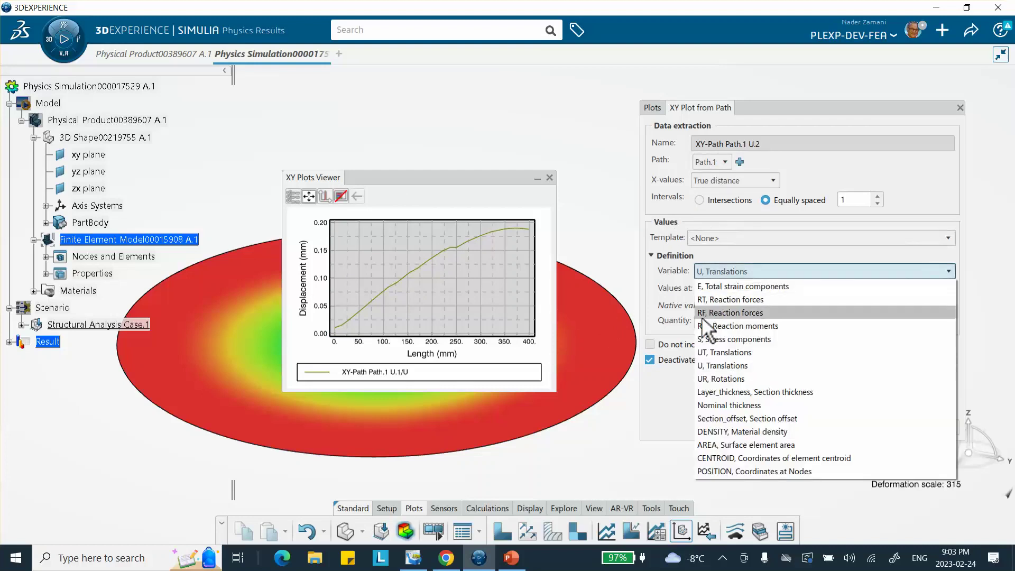
{"action": "left_click", "coordinate": [714, 339]}
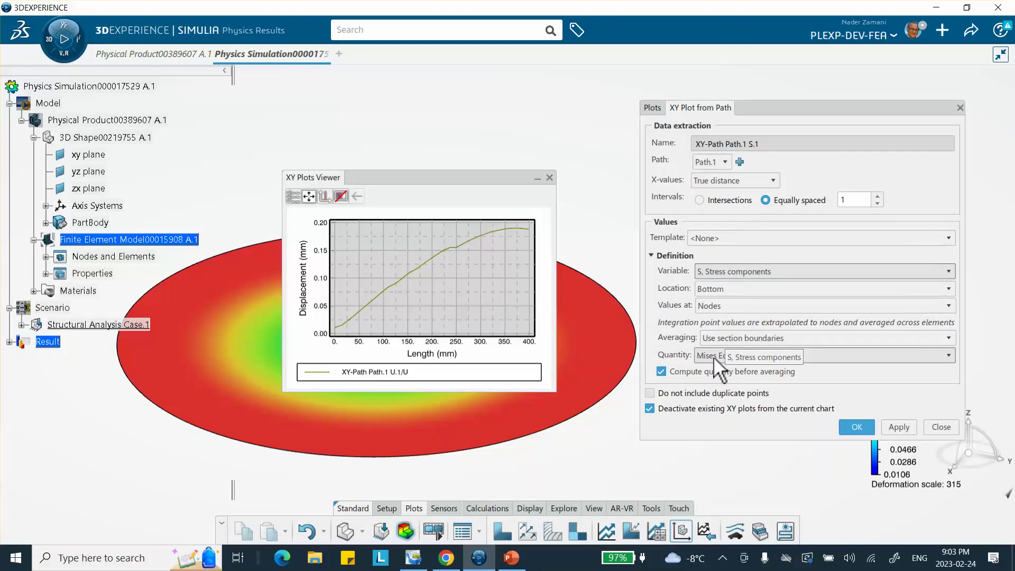
{"action": "left_click", "coordinate": [712, 356]}
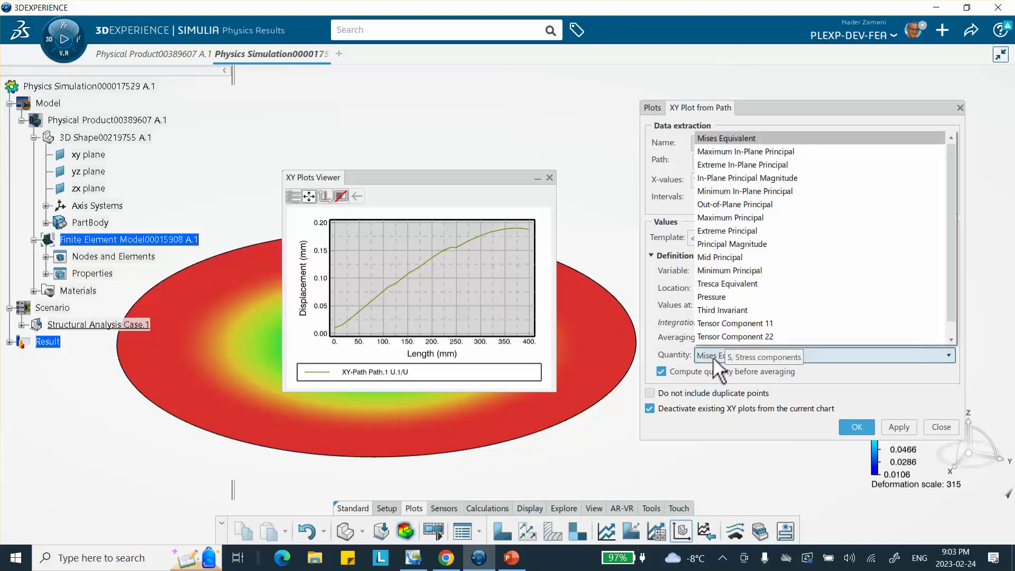
{"action": "left_click", "coordinate": [730, 218]}
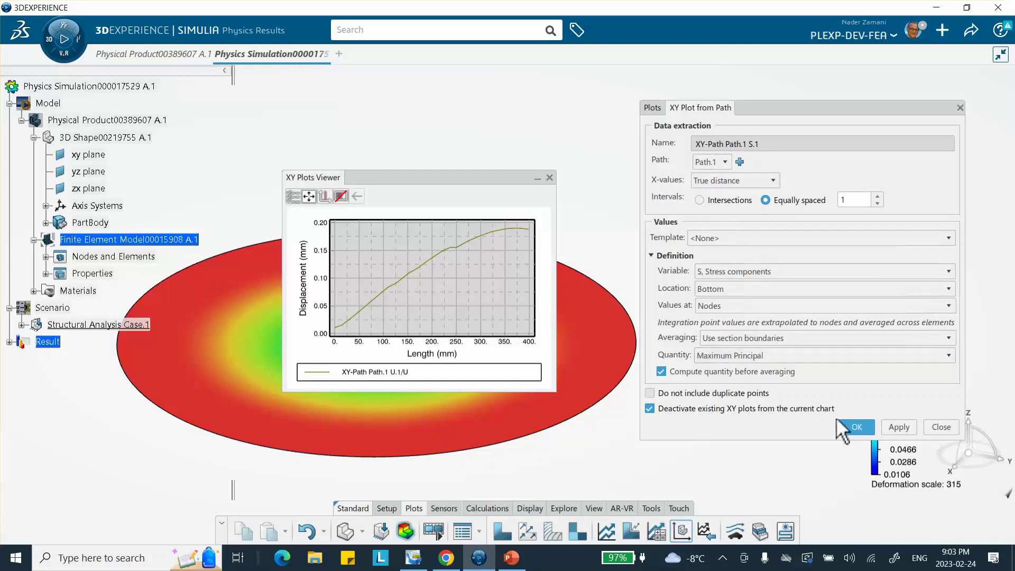
Plot the Maximum Principal stress curve (about 0.29e9 to 0.13e9 N_m2), then stop deactivating existing plots
{"action": "left_click", "coordinate": [898, 426]}
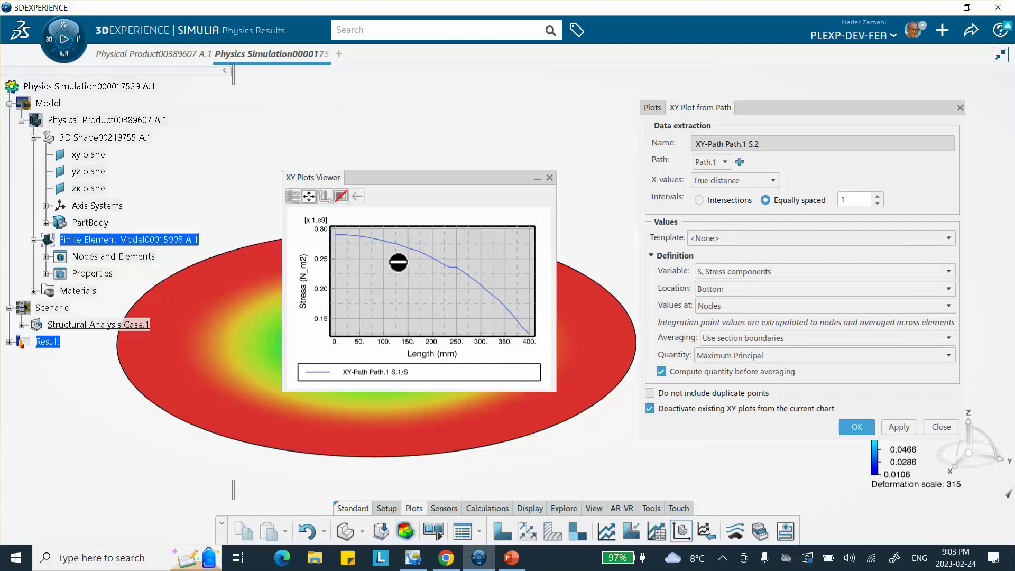
{"action": "left_click", "coordinate": [649, 409]}
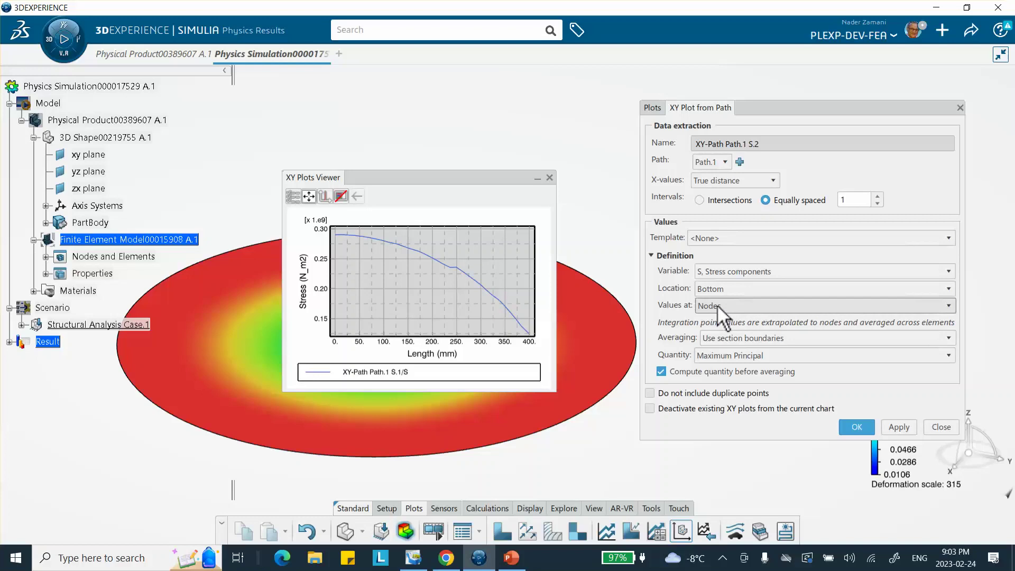
Add the Mid Principal stress curve XY-Path Path.1 S.2 to the chart and select it
{"action": "left_click", "coordinate": [713, 354]}
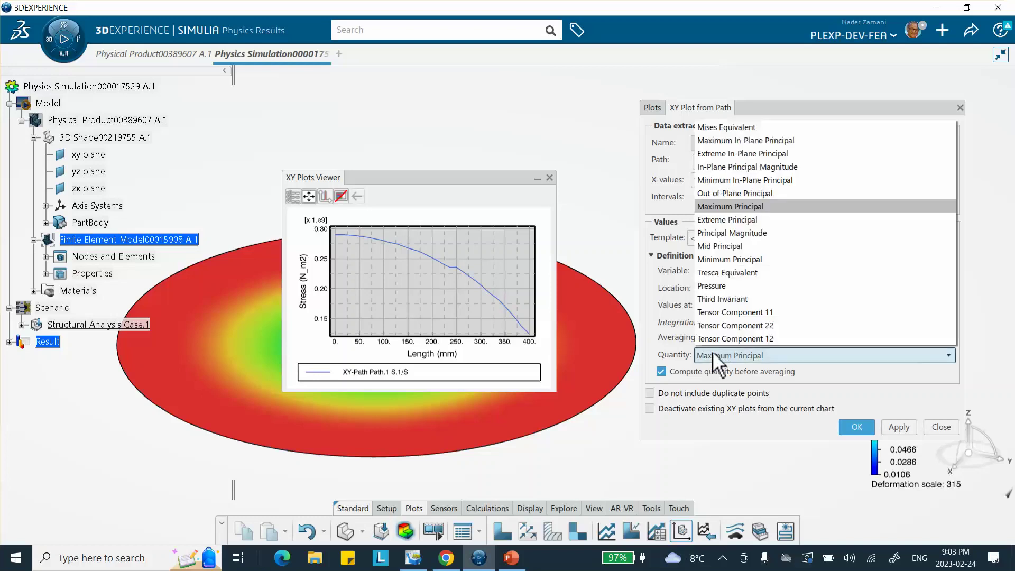
{"action": "left_click", "coordinate": [719, 247]}
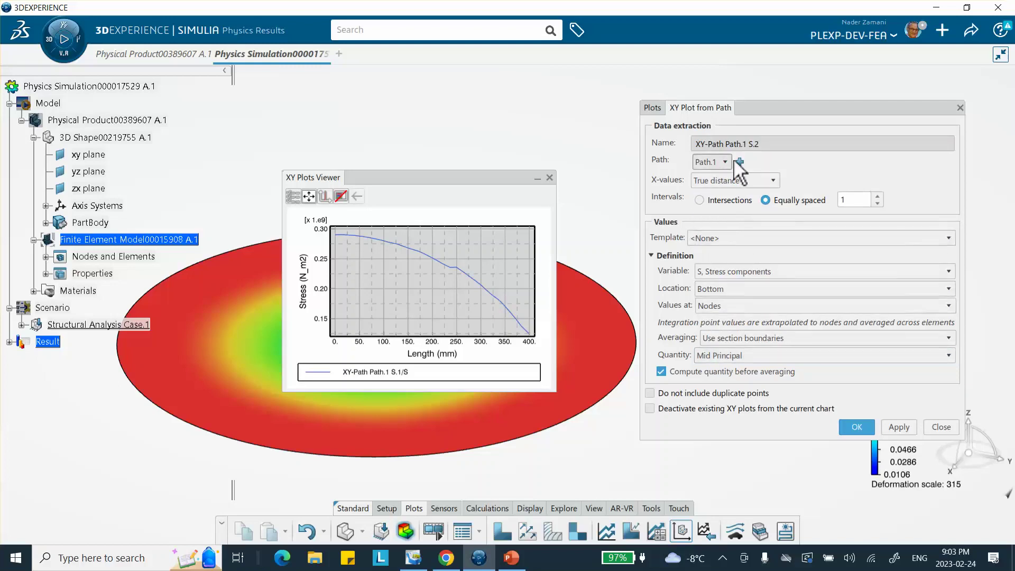
{"action": "left_click", "coordinate": [904, 426]}
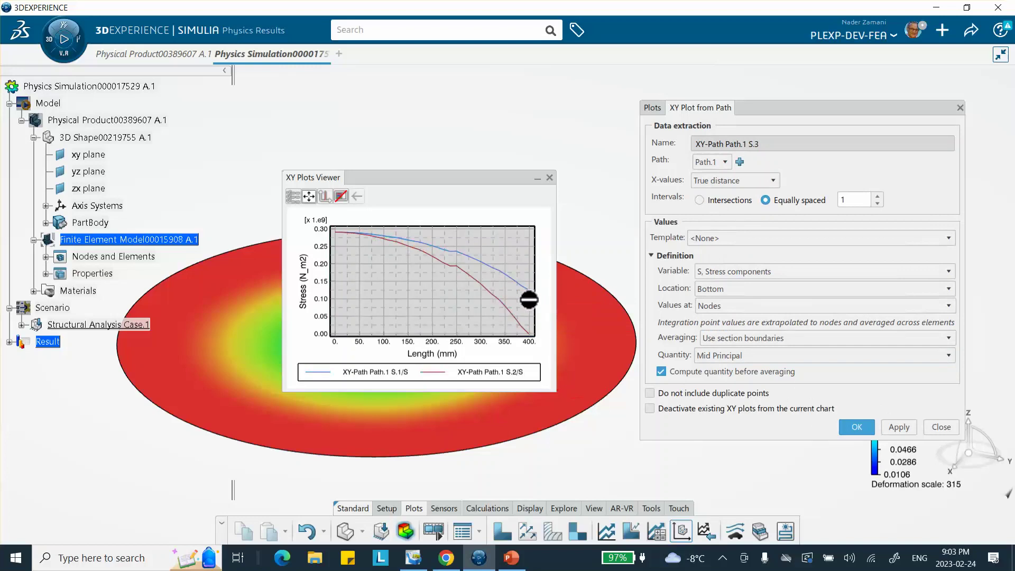
{"action": "left_click", "coordinate": [375, 244]}
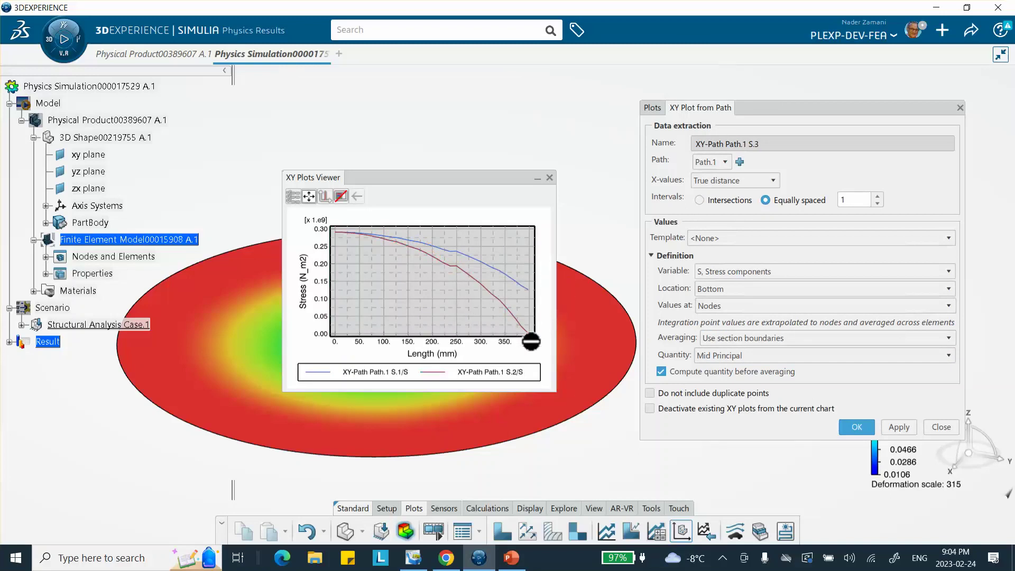
{"action": "mouse_move", "coordinate": [533, 339]}
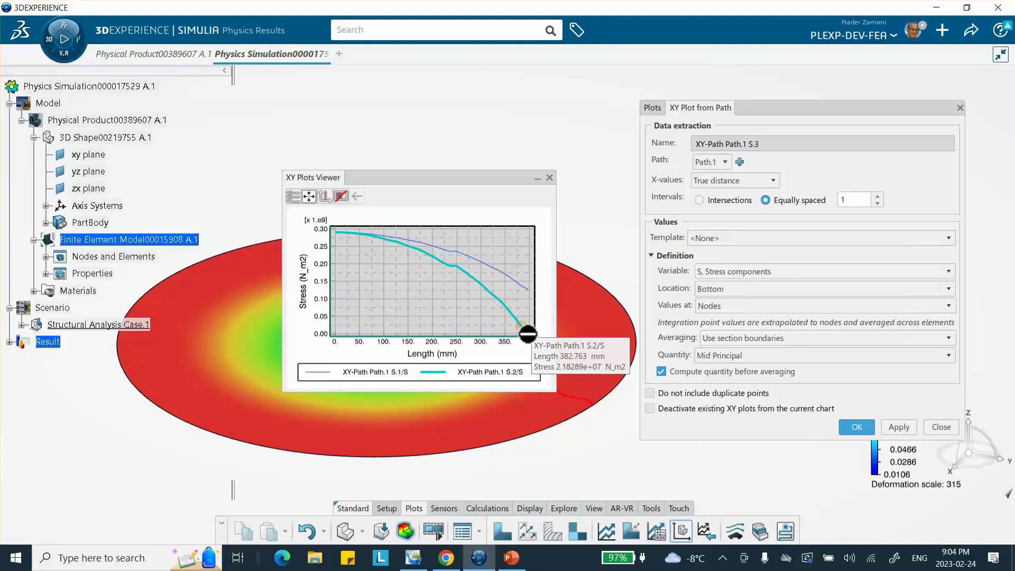
{"action": "mouse_move", "coordinate": [522, 287]}
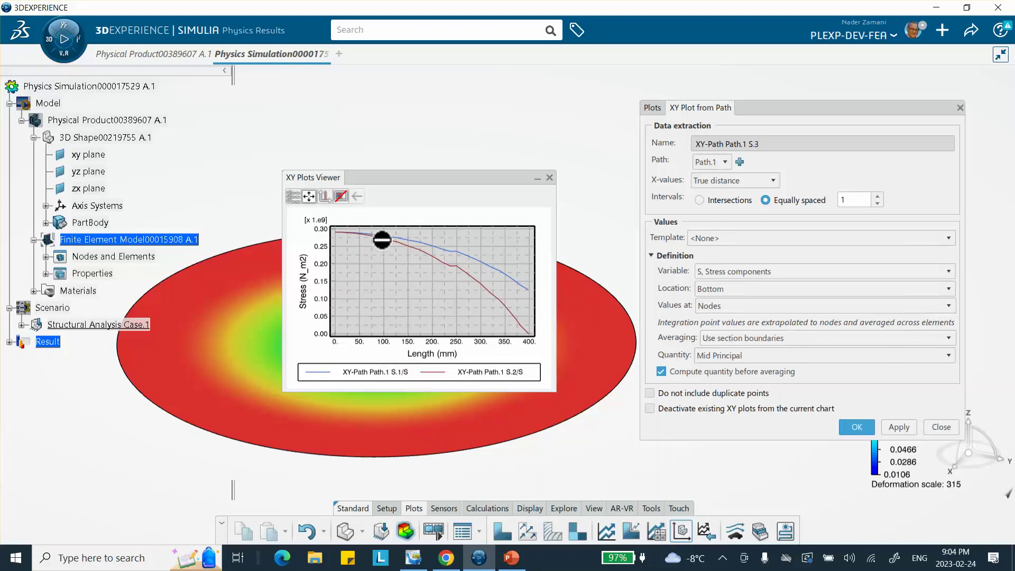
{"action": "mouse_move", "coordinate": [439, 263]}
{"action": "left_click", "coordinate": [724, 564]}
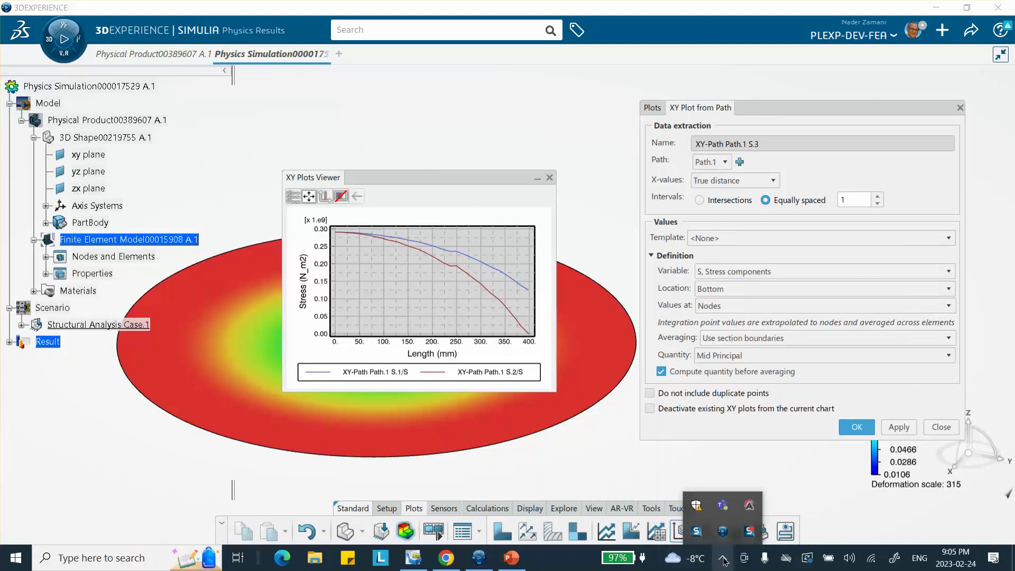